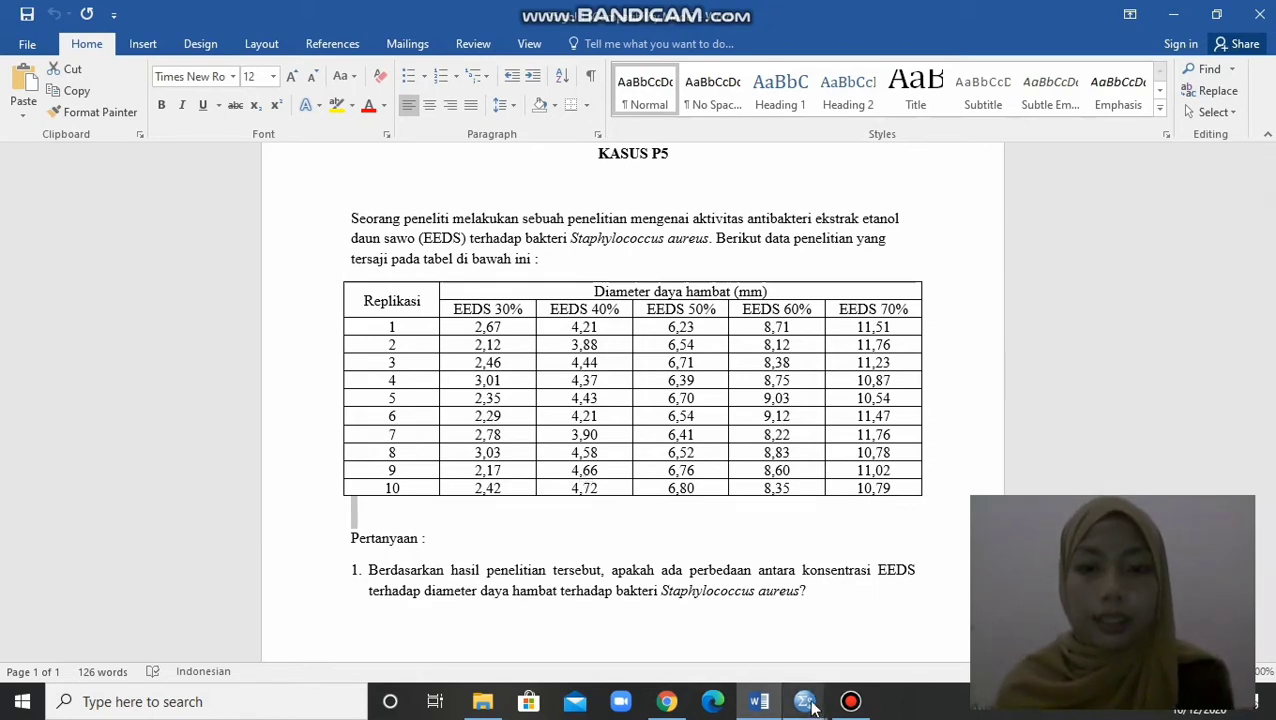
Switch to SPSS, display the data values of the five EEDS variables and open the Explore analysis.
left_click(777, 707)
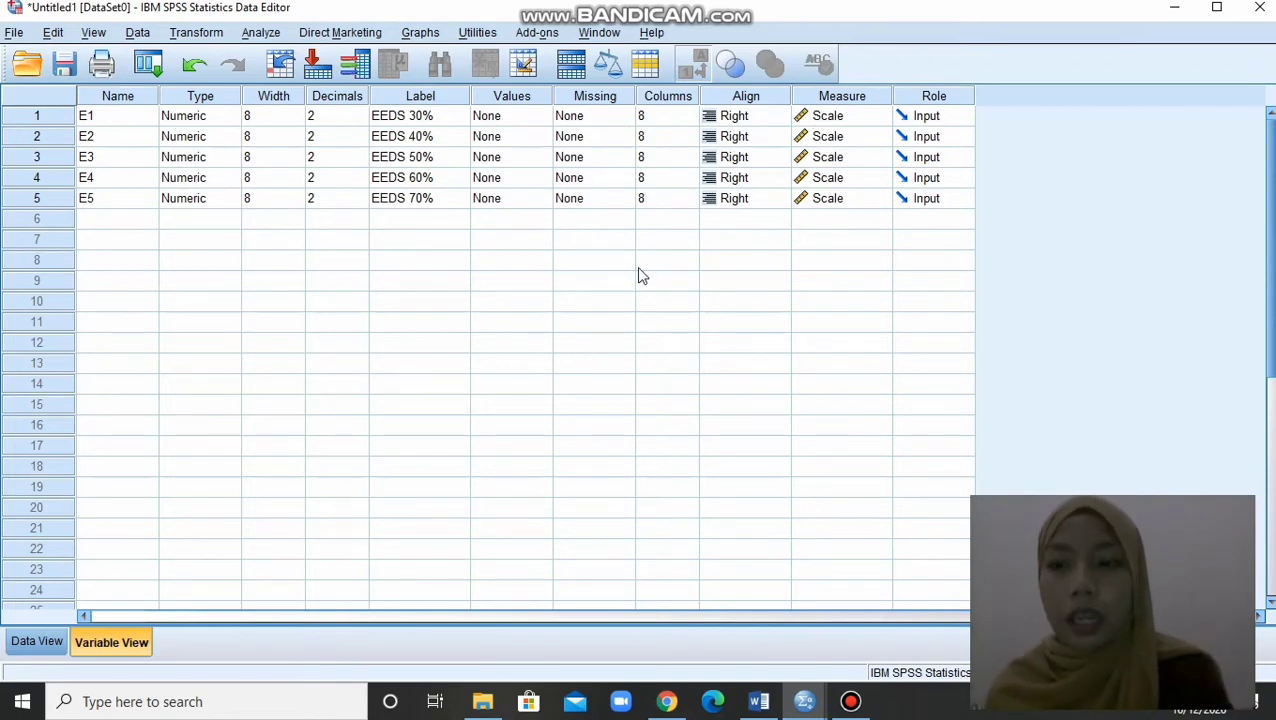
left_click(38, 643)
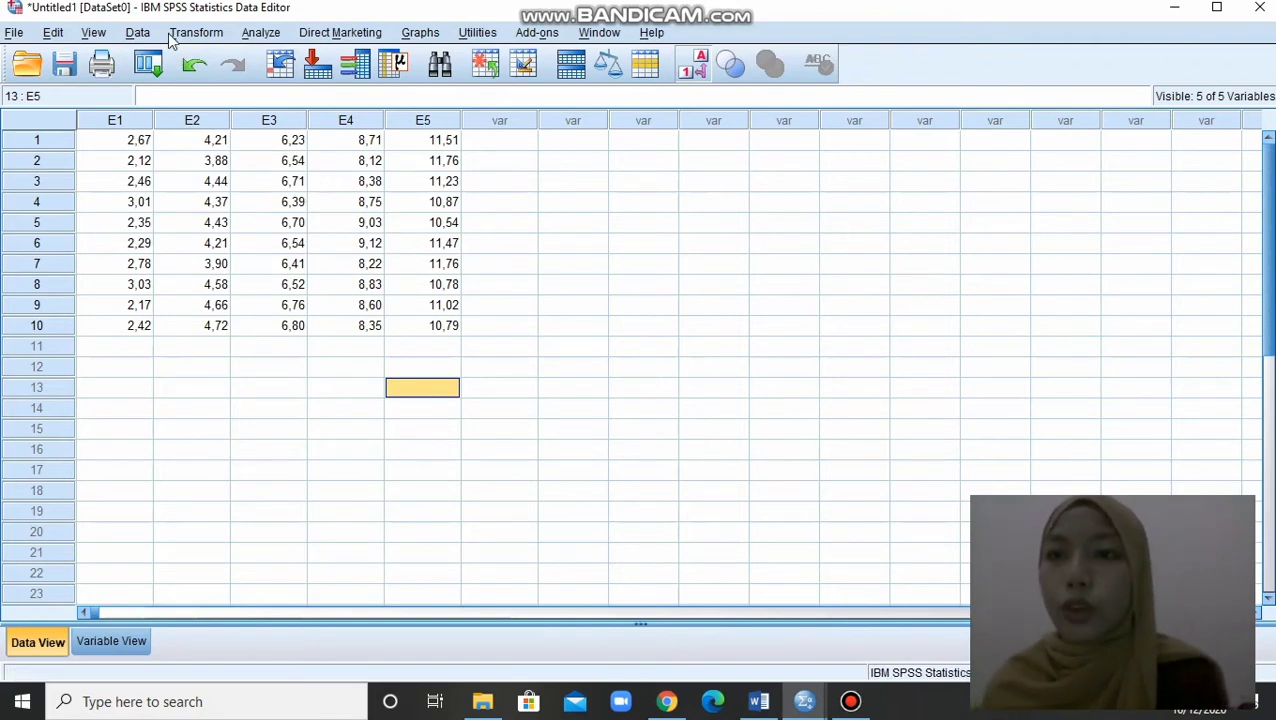
left_click(260, 34)
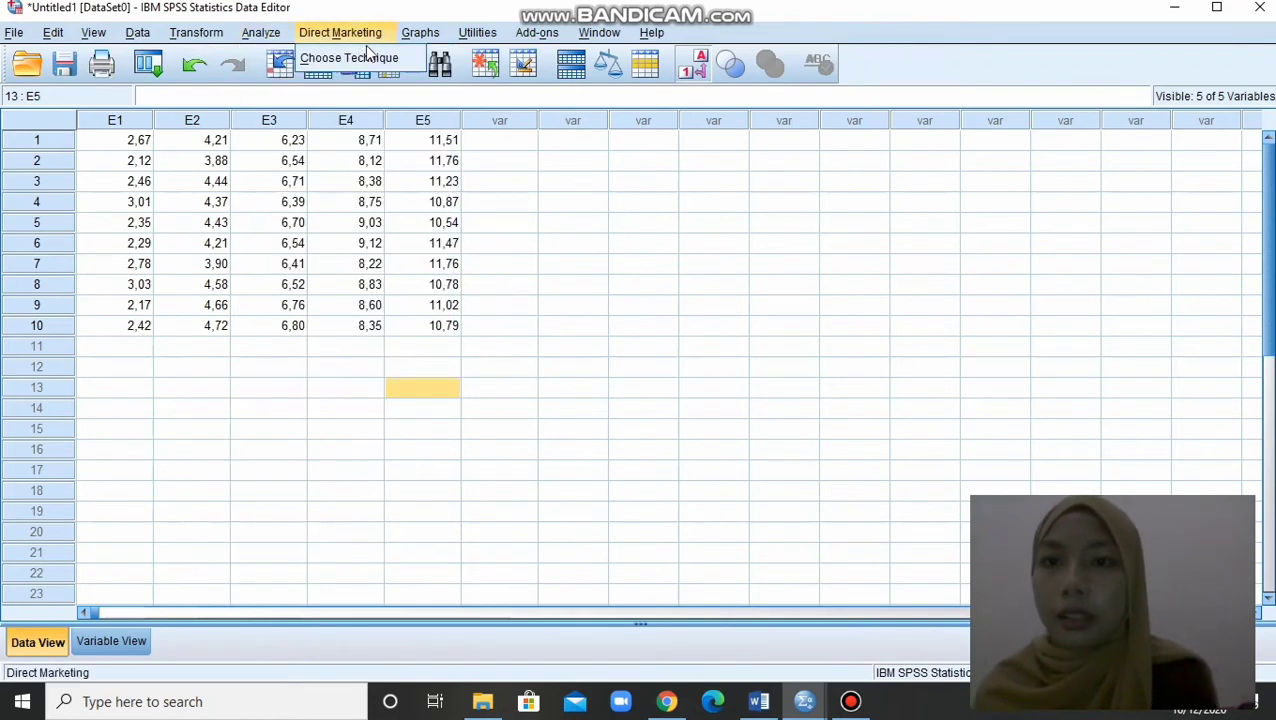
mouse_move(314, 82)
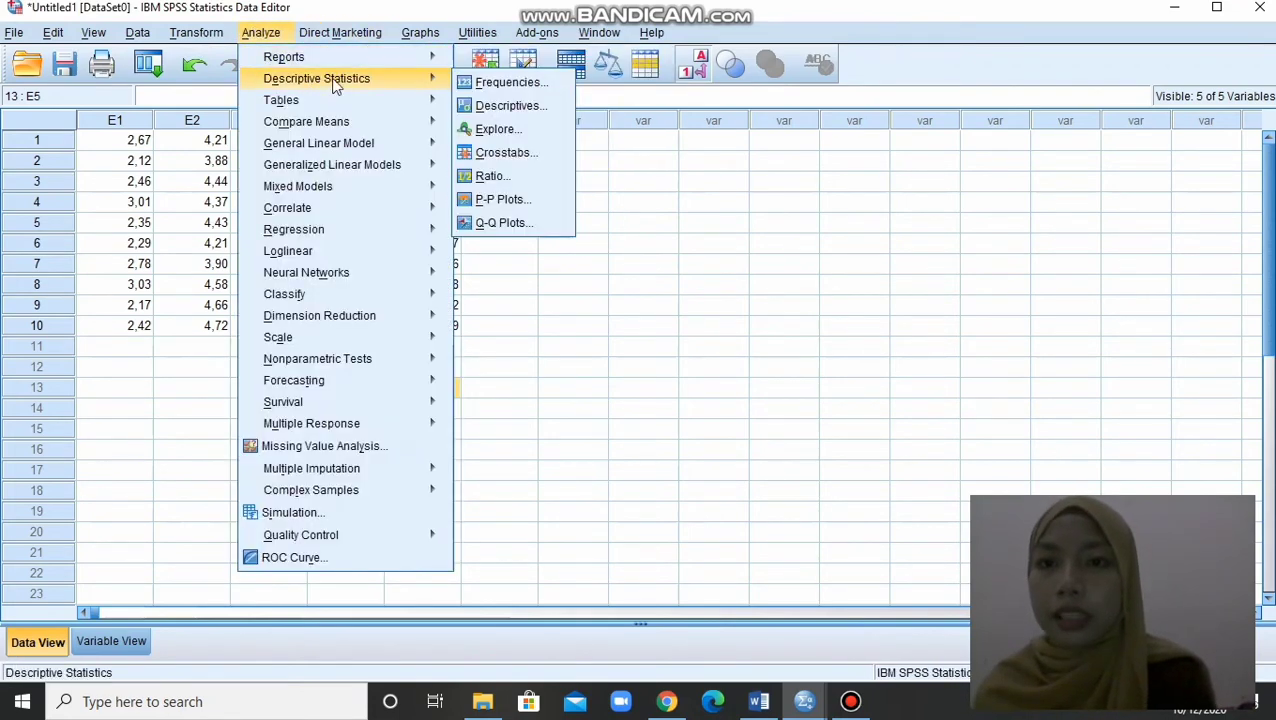
left_click(485, 131)
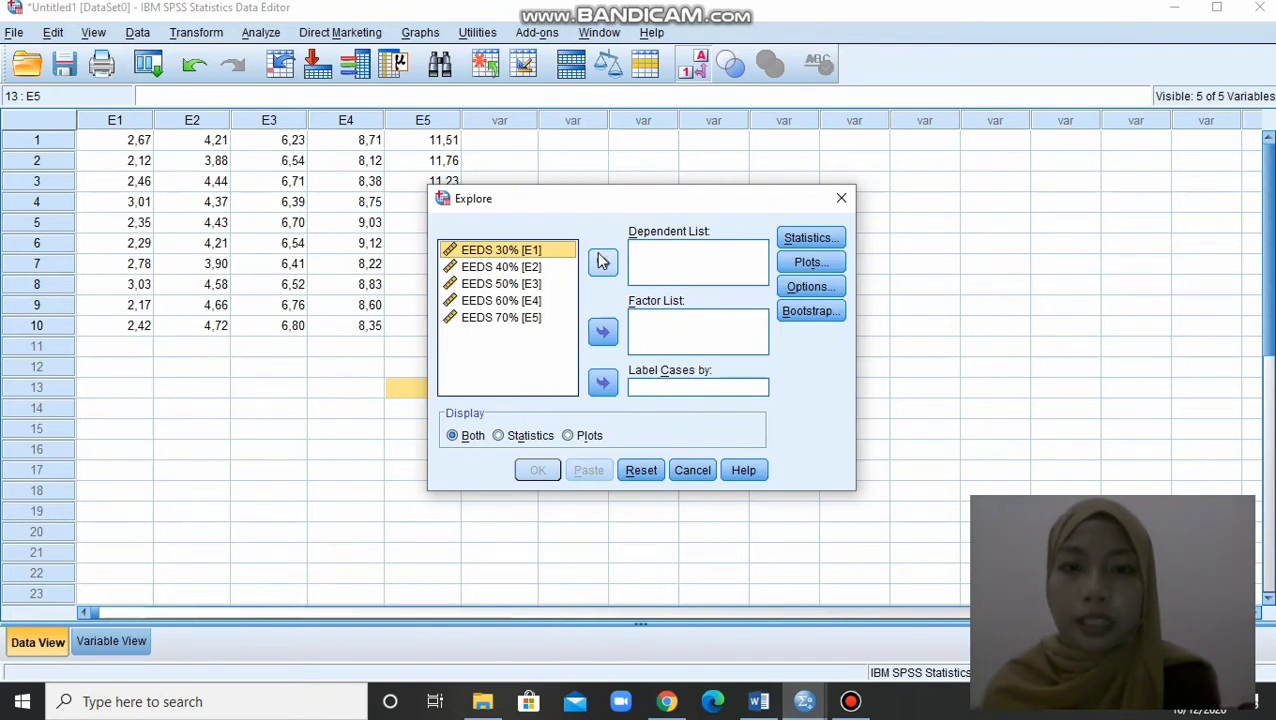
Add EEDS 30%, EEDS 40%, EEDS 50%, EEDS 60% and EEDS 70% to the Explore dependent list.
left_click(602, 261)
left_click(500, 250)
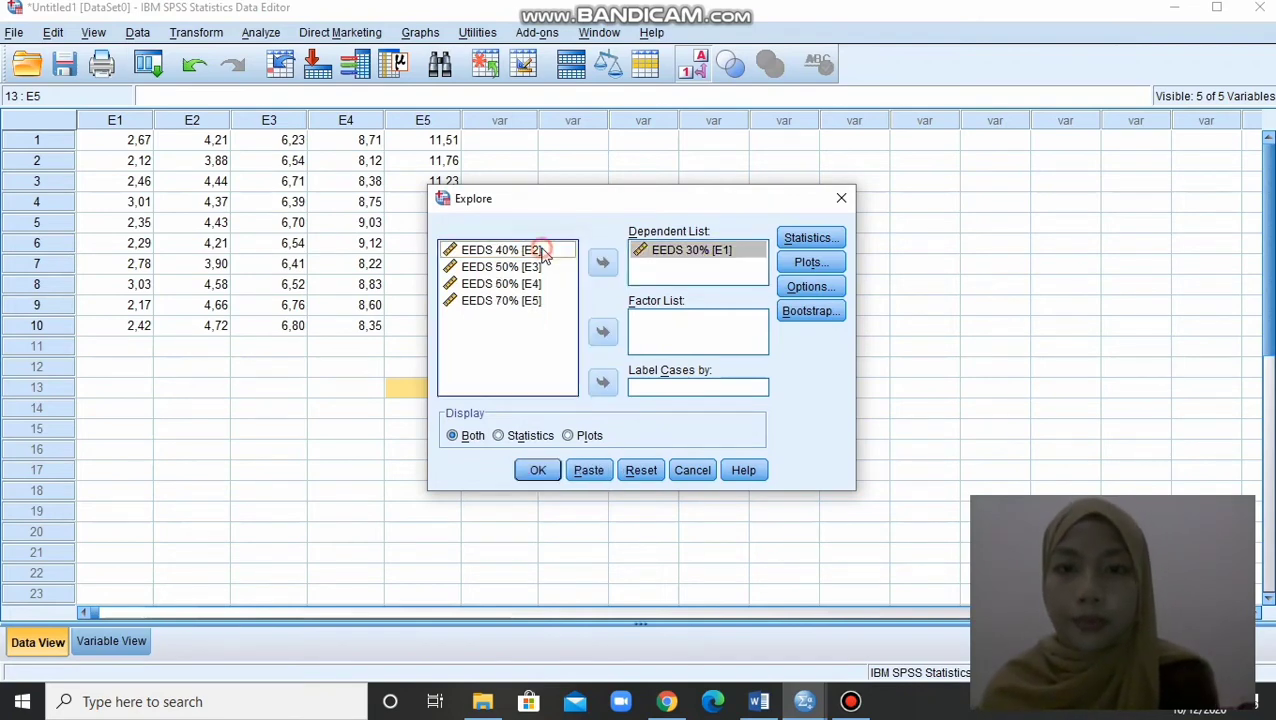
left_click(602, 262)
left_click(530, 250)
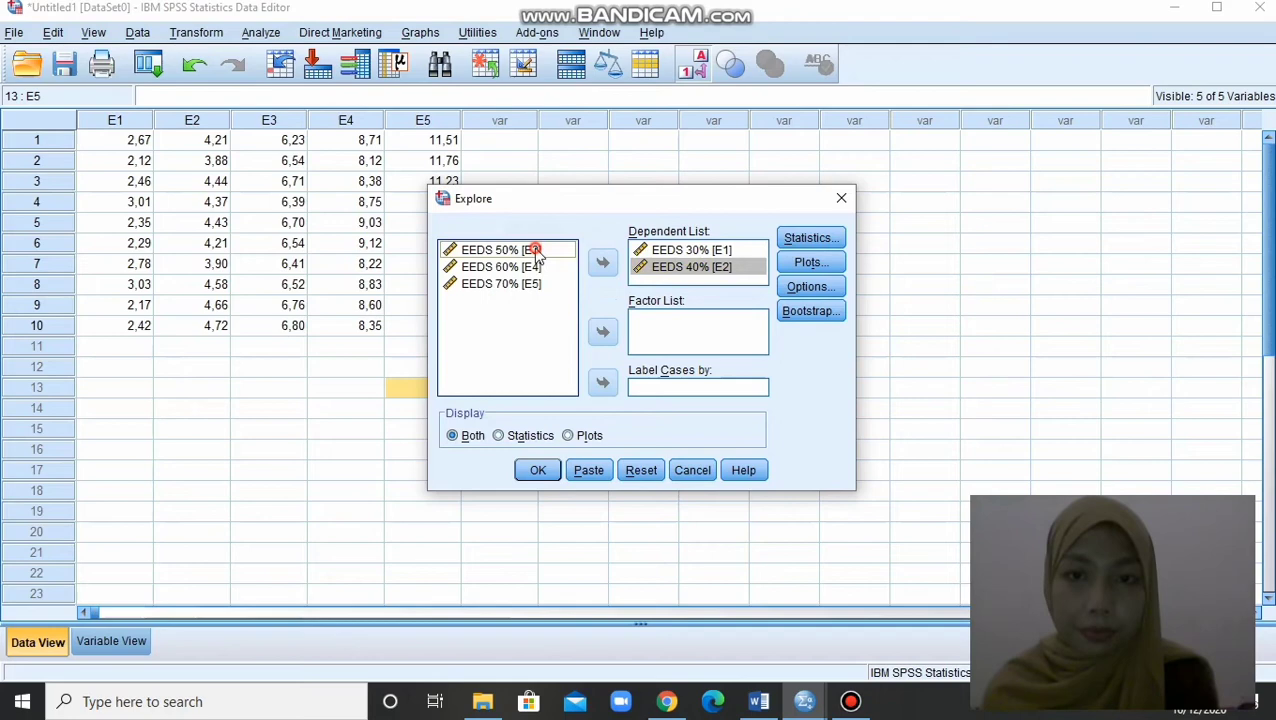
left_click(602, 262)
left_click(545, 250)
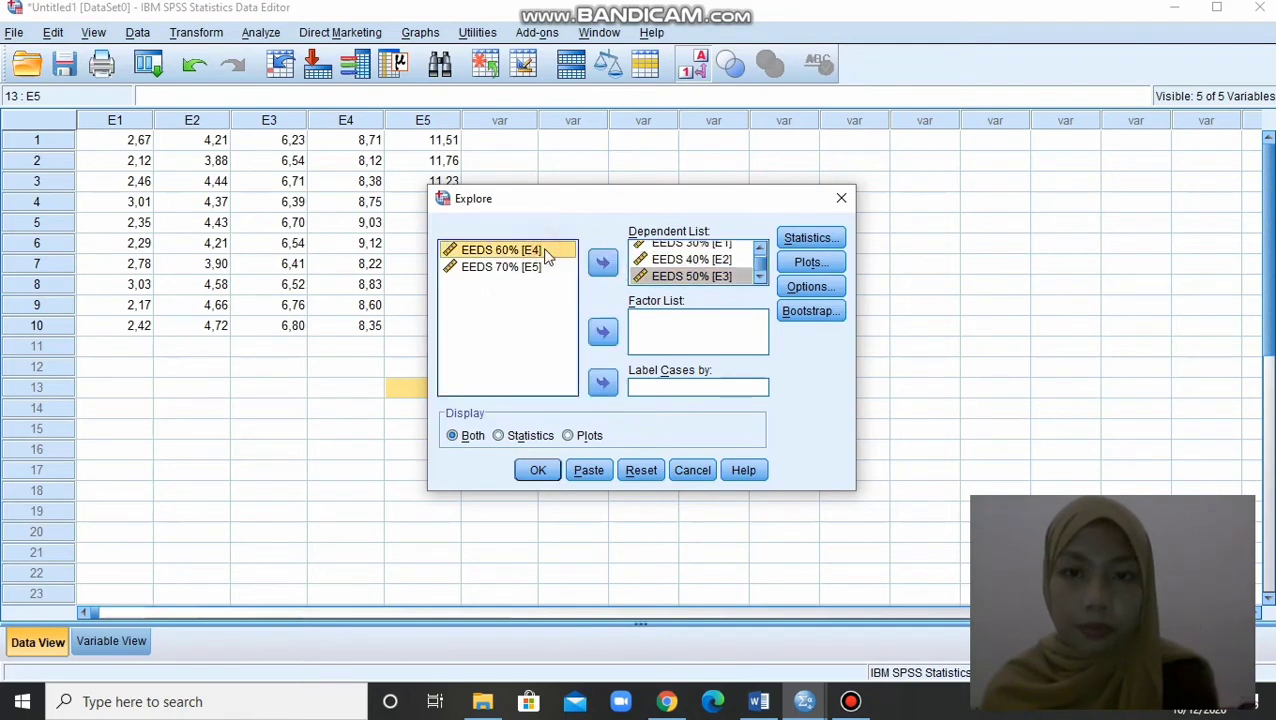
left_click(602, 263)
left_click(535, 252)
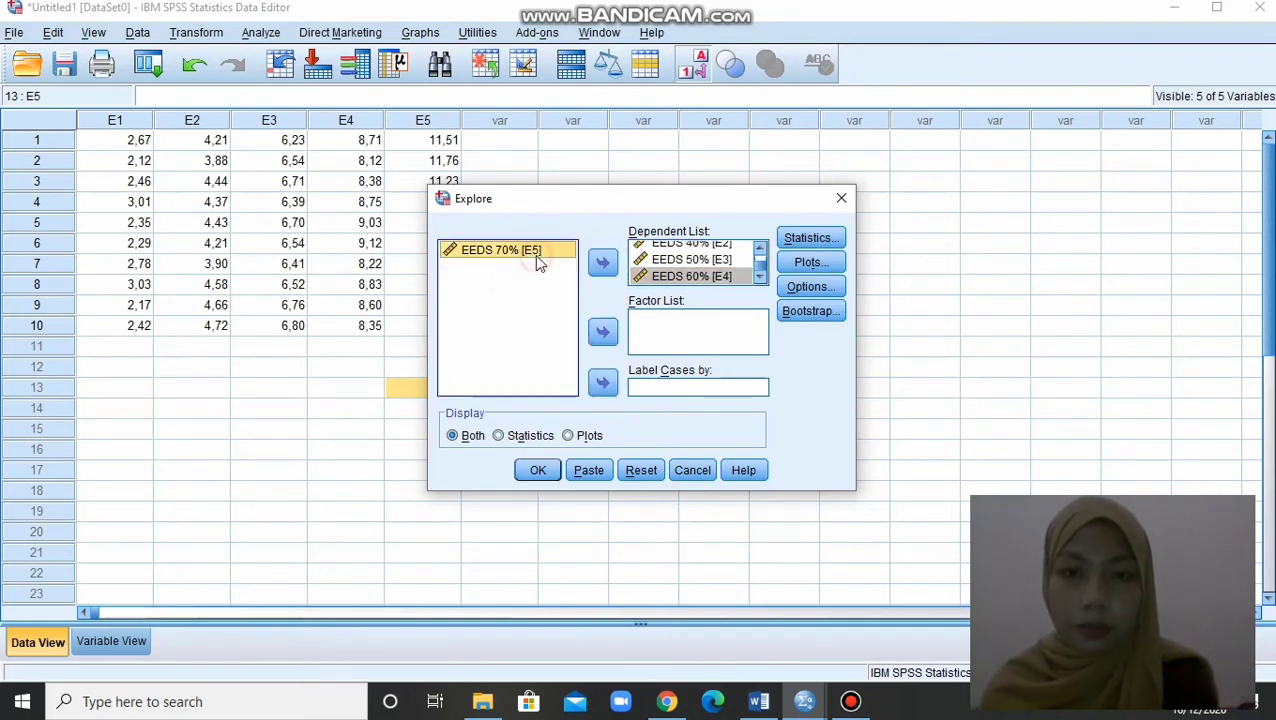
left_click(602, 263)
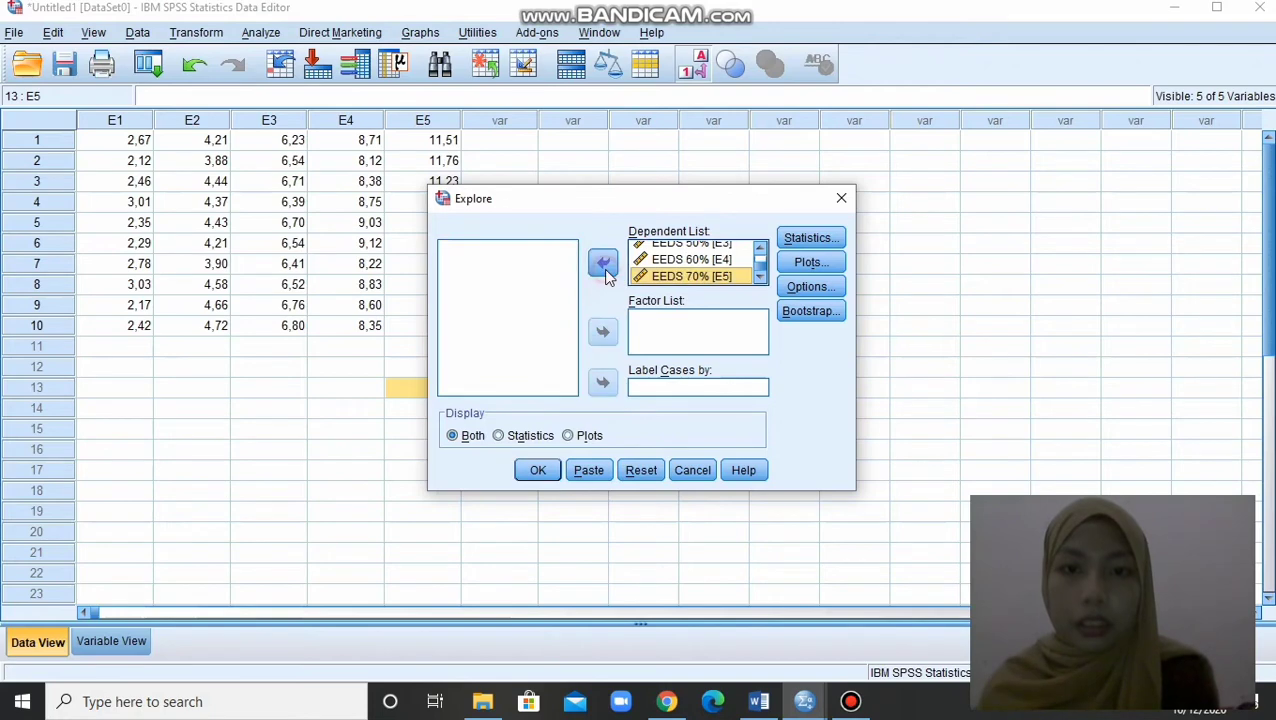
Run Explore displaying plots only, with boxplots set to None, stem-and-leaf off and normality plots with tests on.
left_click(568, 436)
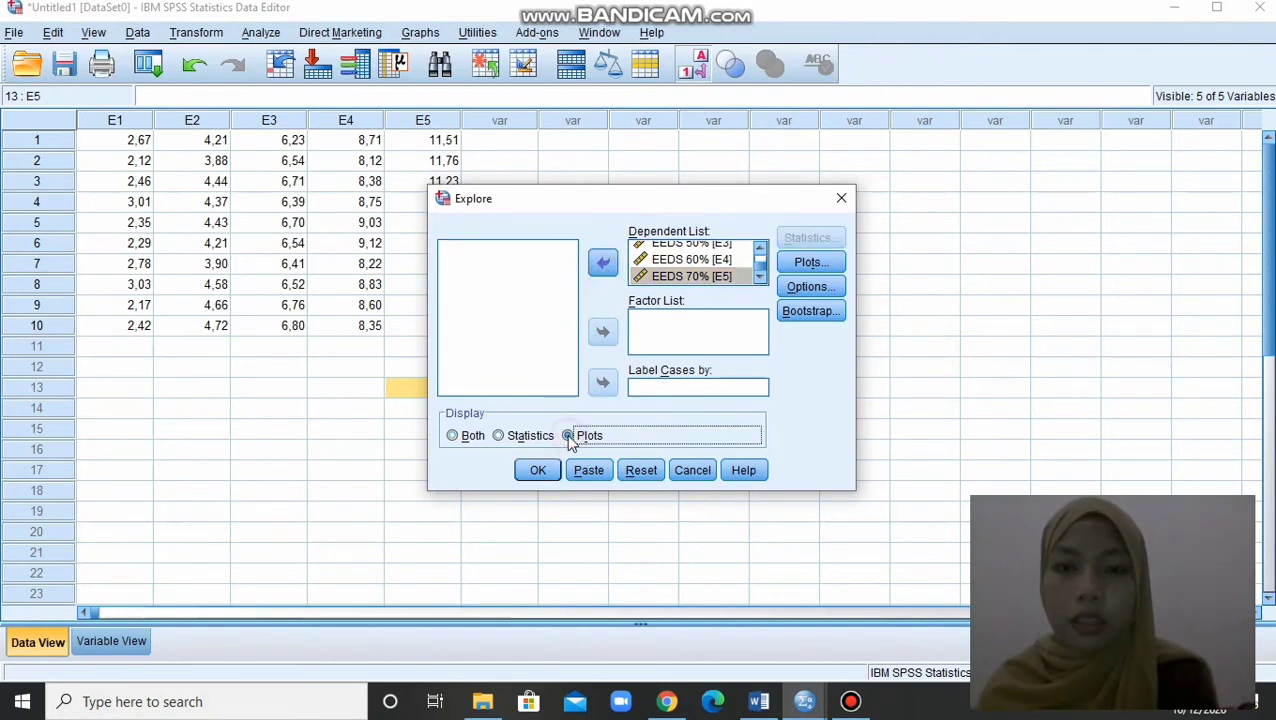
left_click(805, 263)
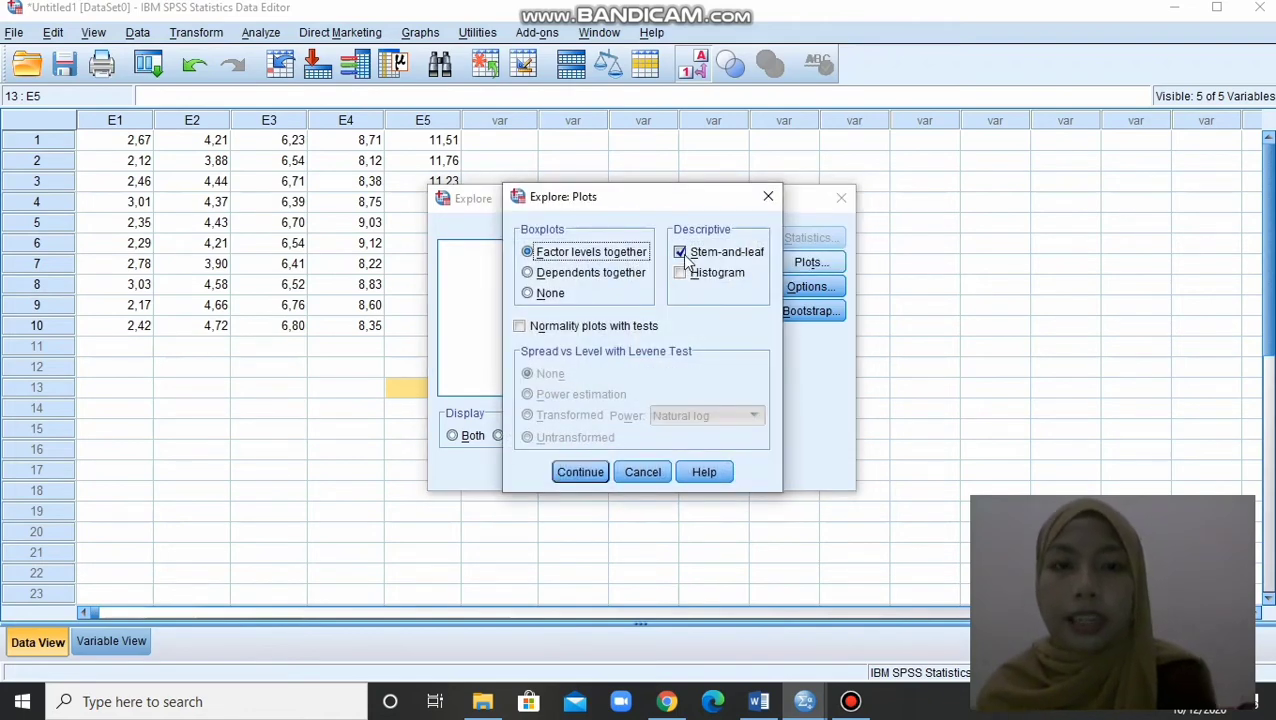
left_click(684, 255)
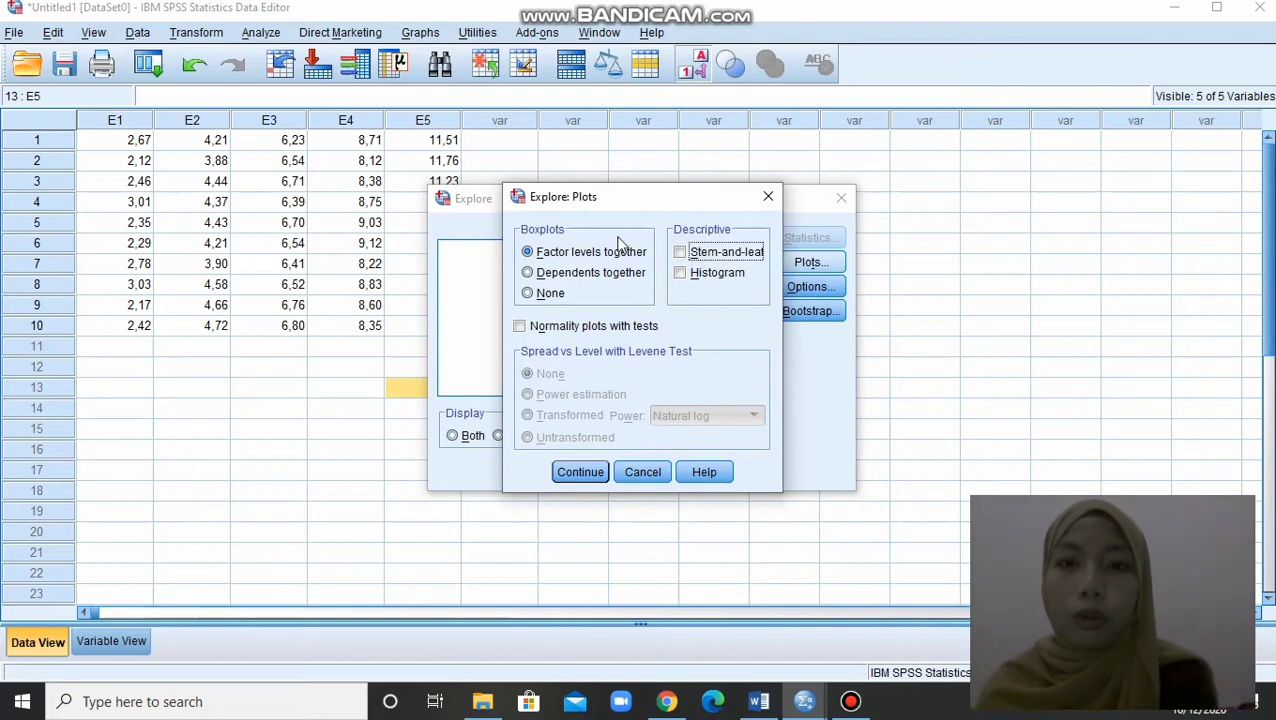
left_click(528, 294)
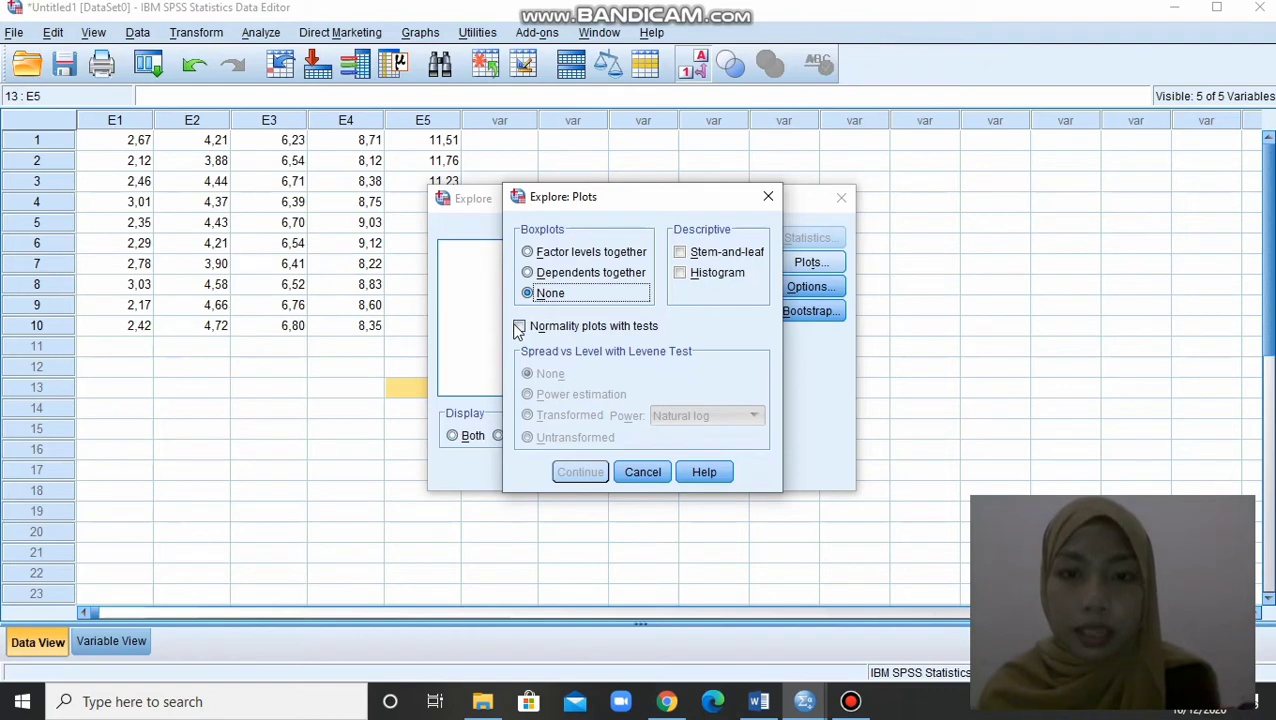
left_click(519, 327)
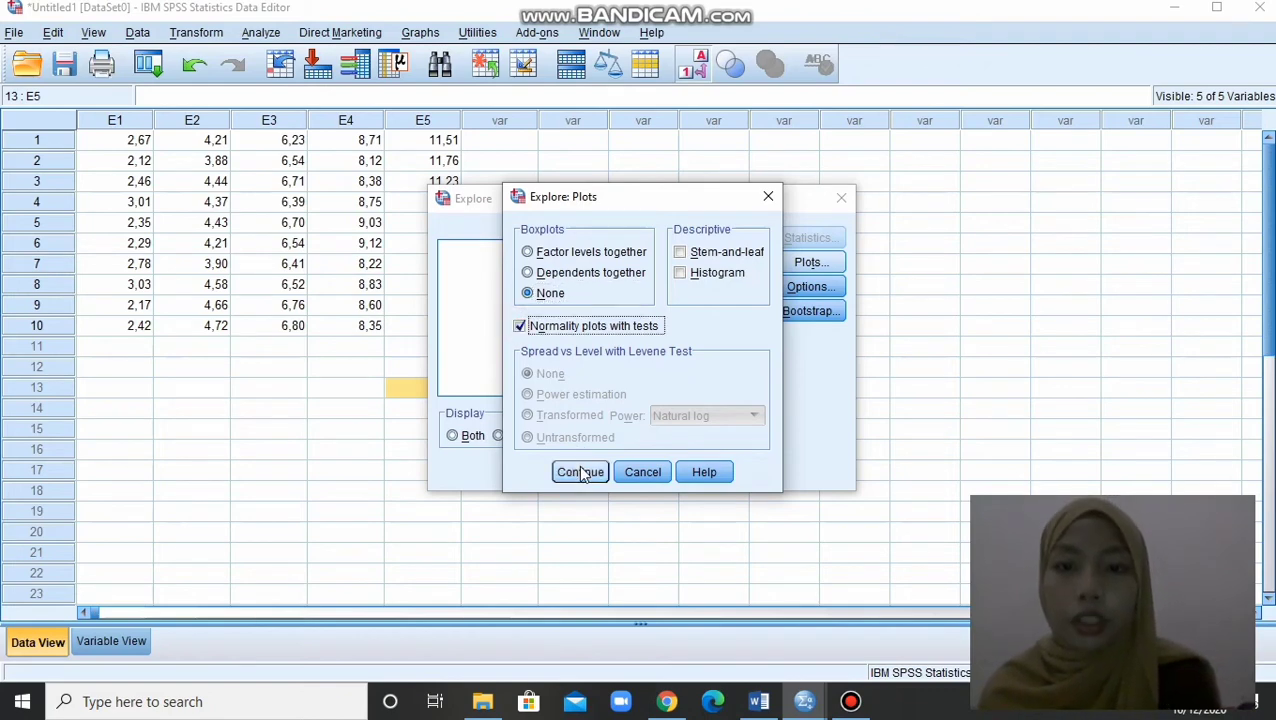
left_click(580, 471)
left_click(546, 471)
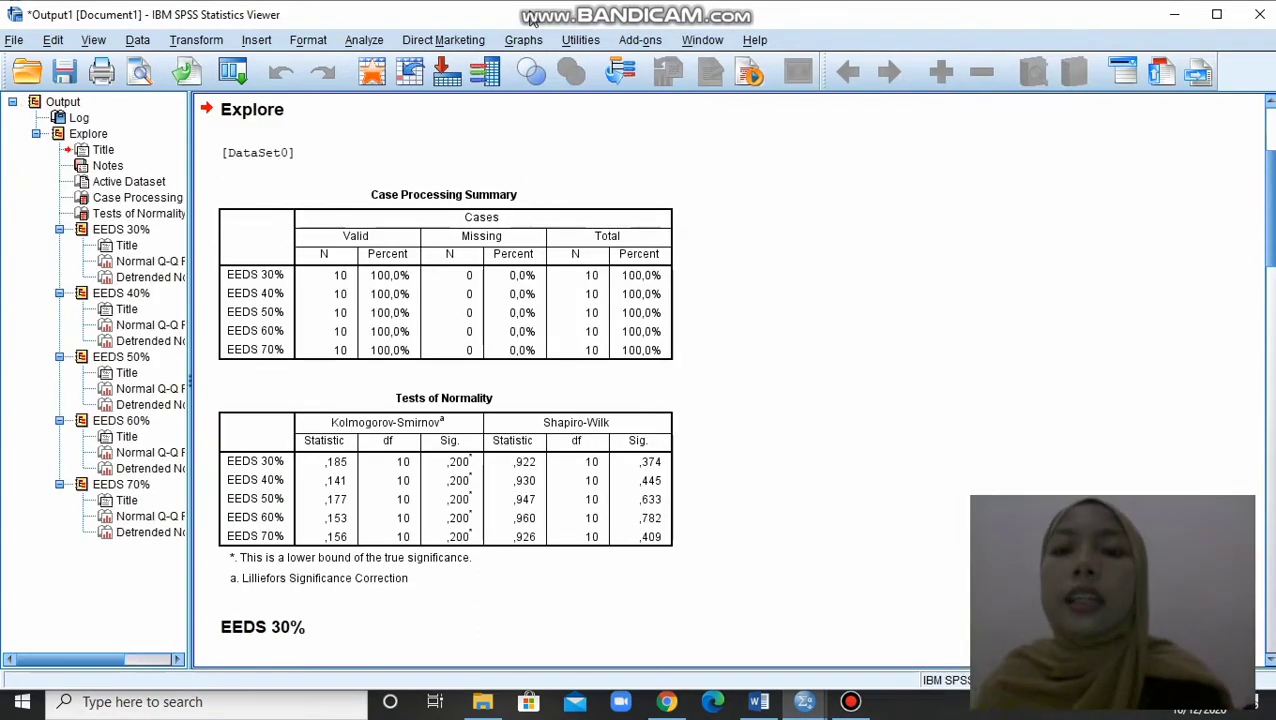
Examine the Case Processing Summary and Tests of Normality tables in the output.
left_click(566, 300)
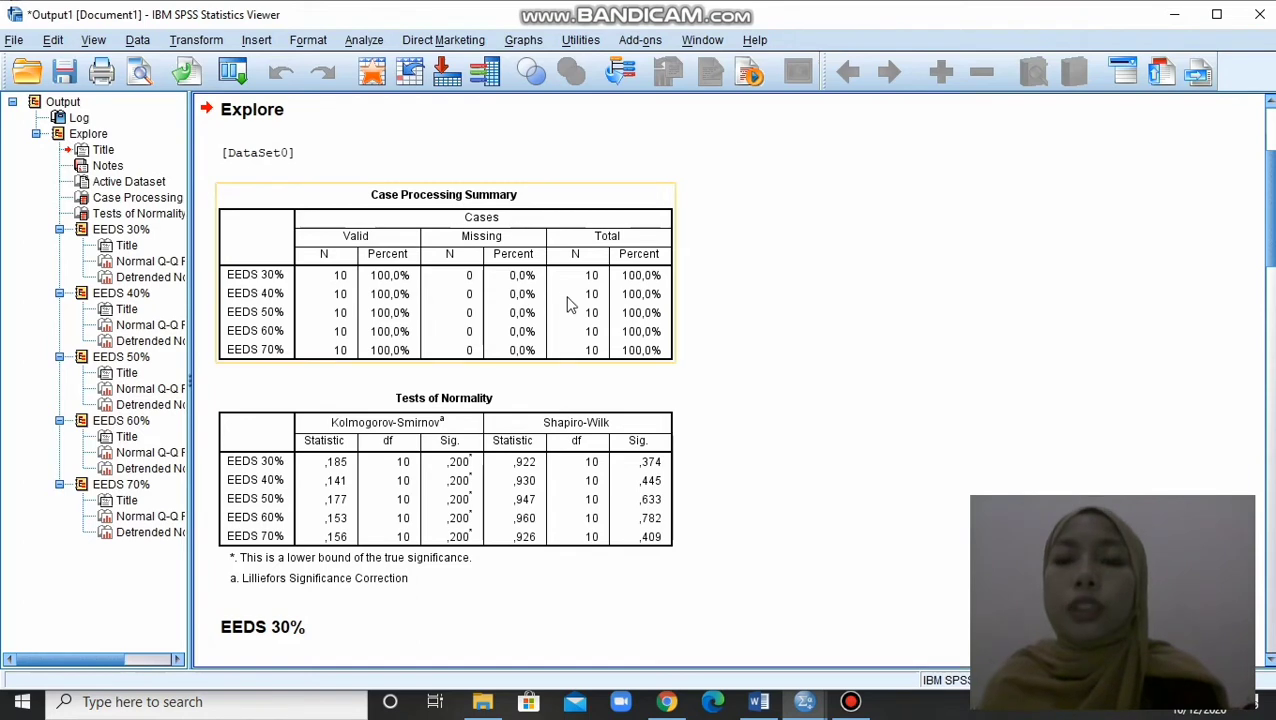
left_click(600, 405)
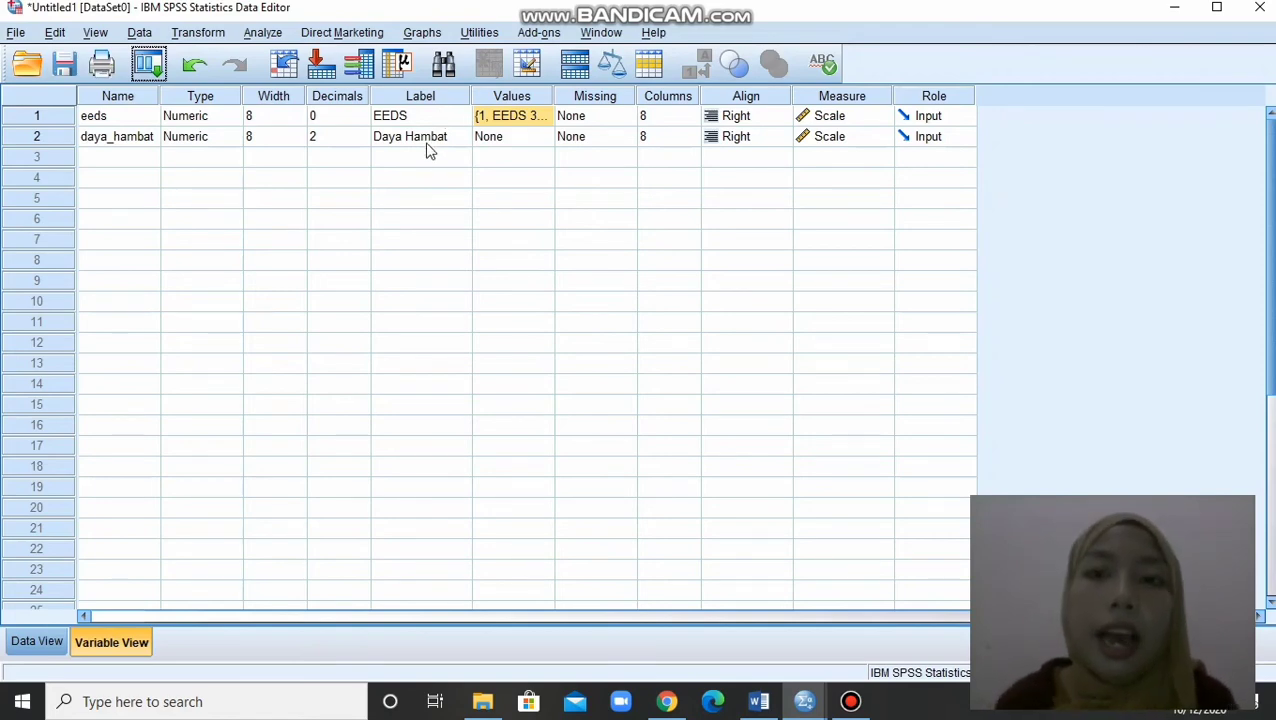
Check the value labels defined for the eeds variable and how they display in the data, leaving numeric codes shown.
left_click(541, 116)
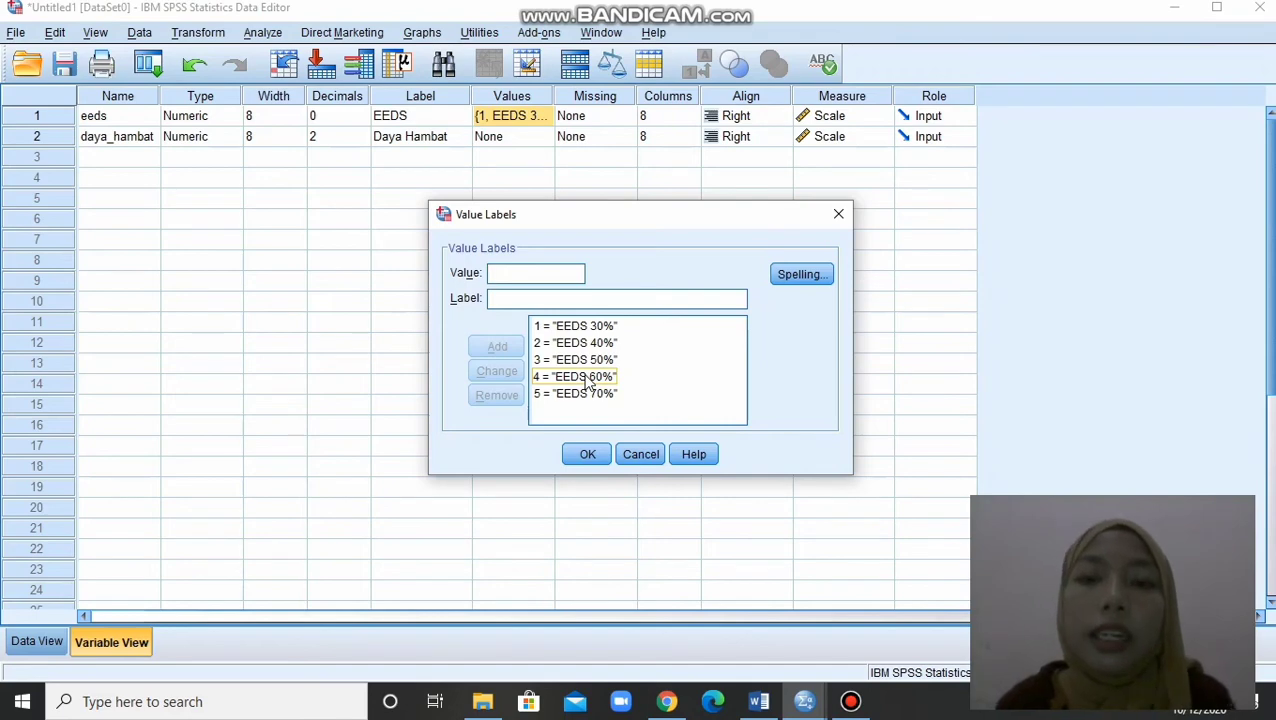
left_click(580, 456)
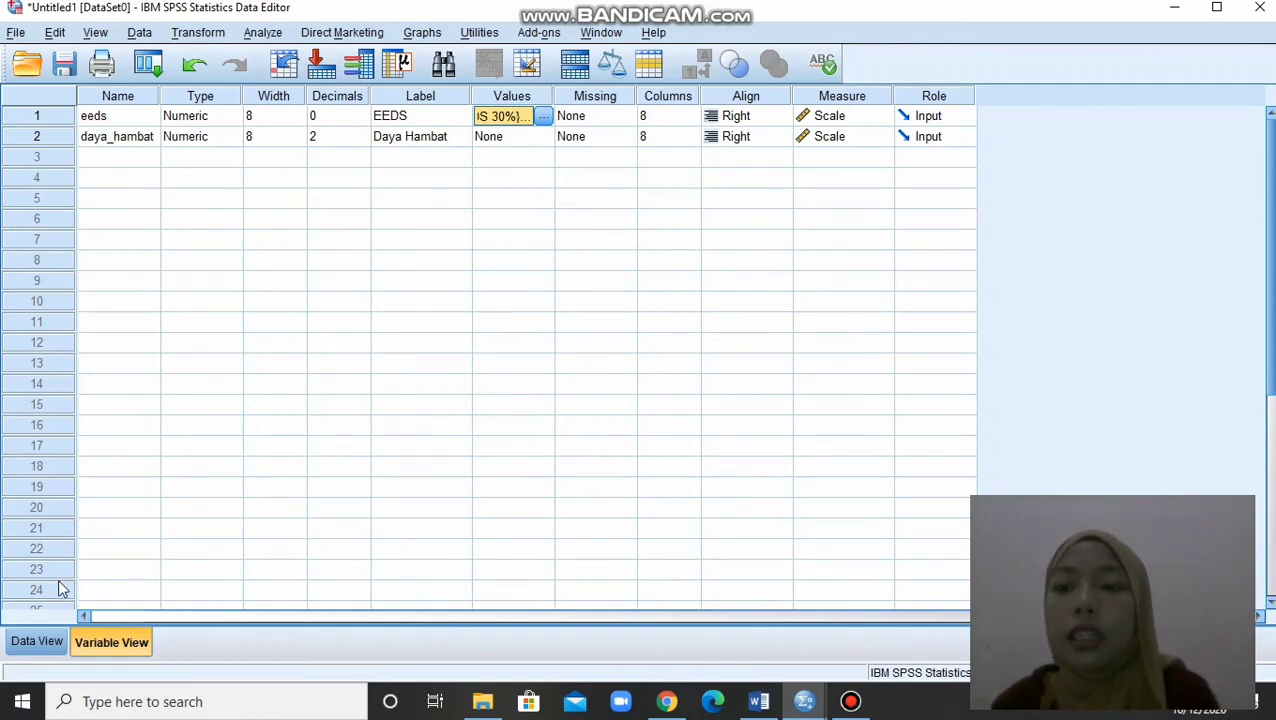
left_click(36, 642)
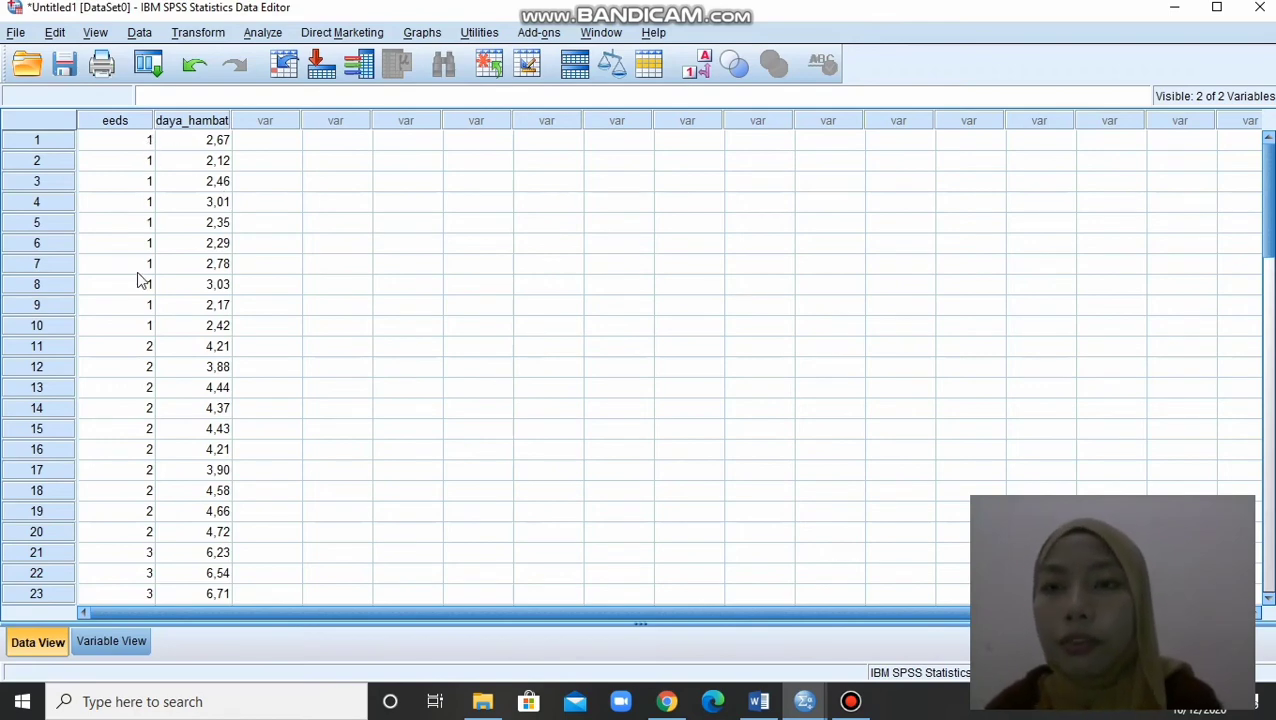
left_click(688, 68)
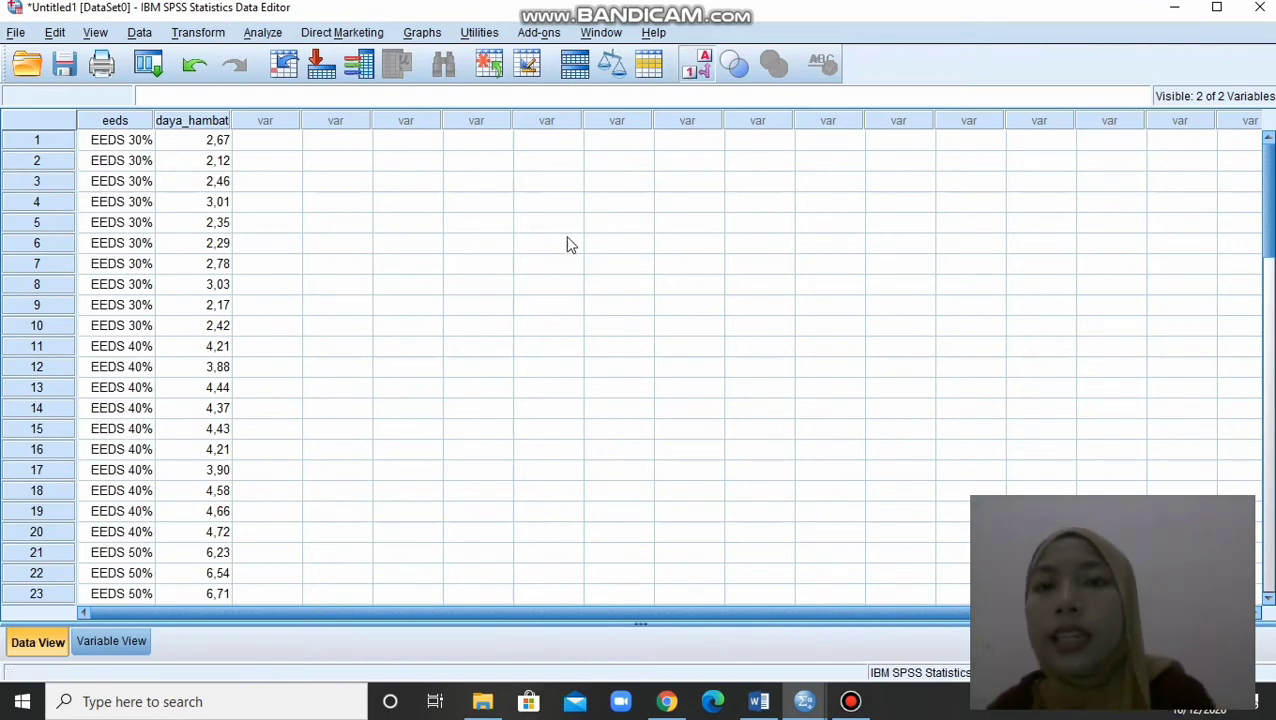
left_click(688, 76)
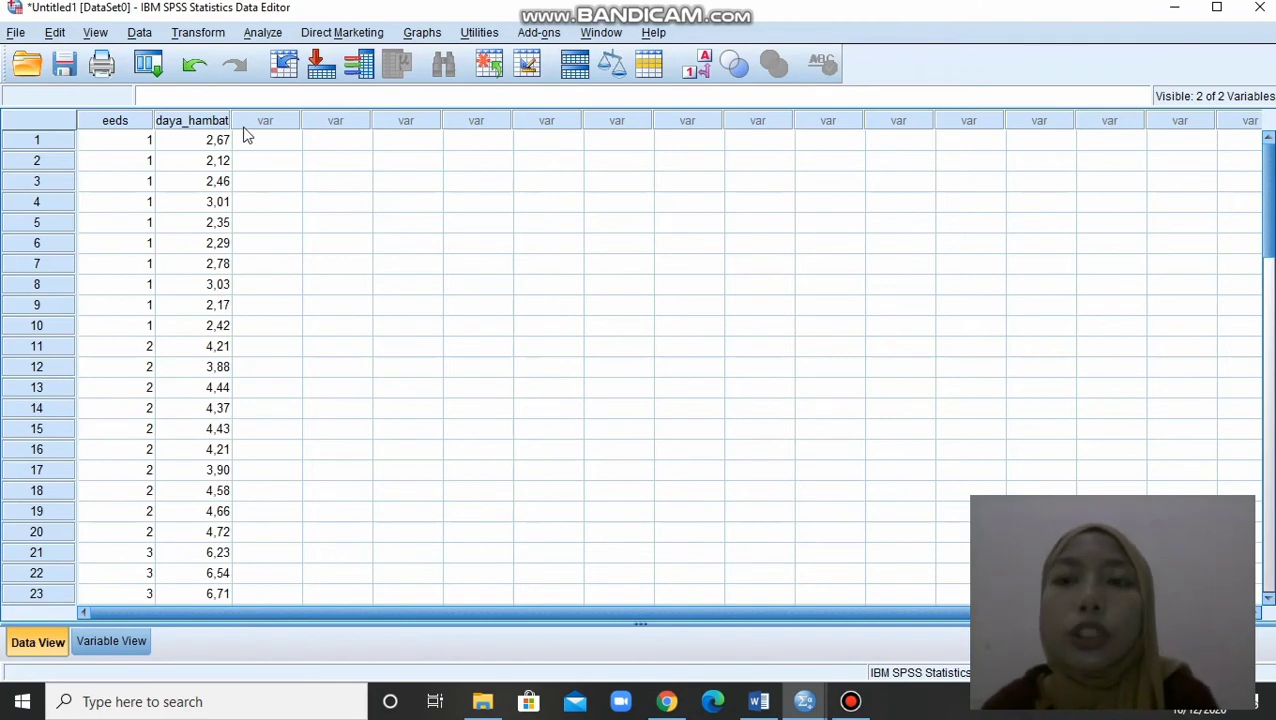
Set up an Explore analysis with EEDS as the factor and Daya Hambat as the dependent variable.
left_click(262, 33)
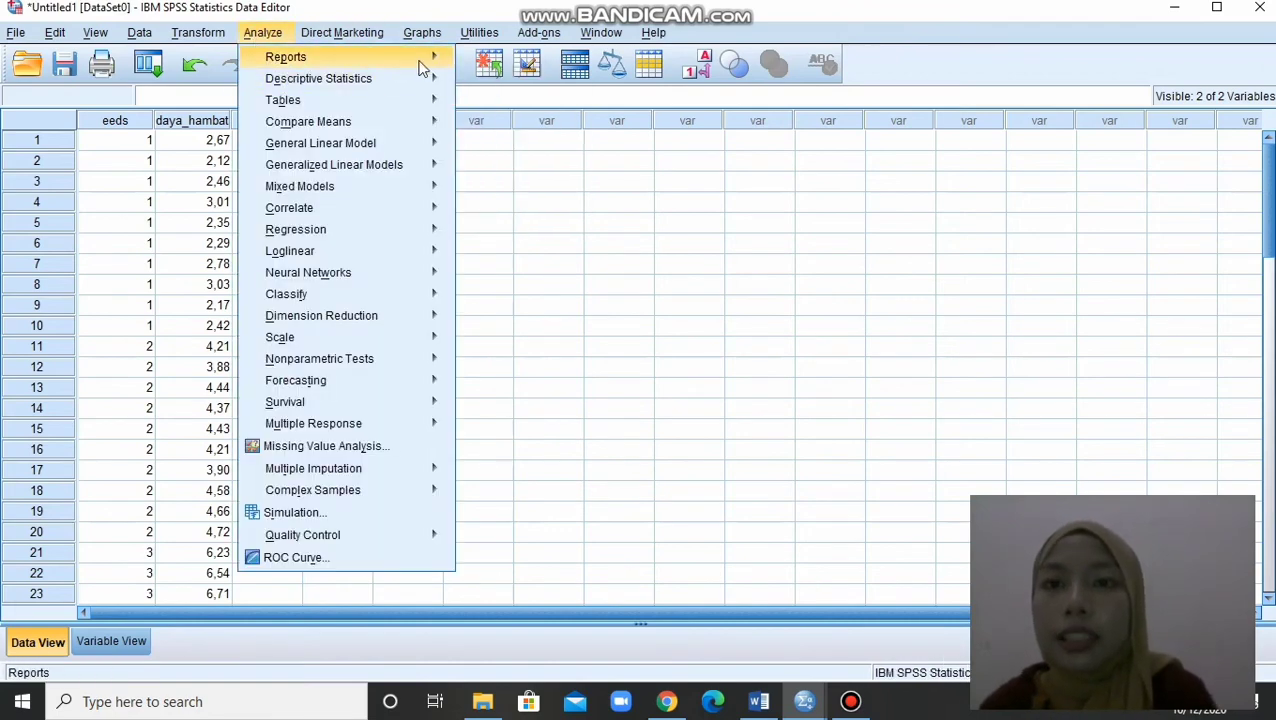
mouse_move(435, 82)
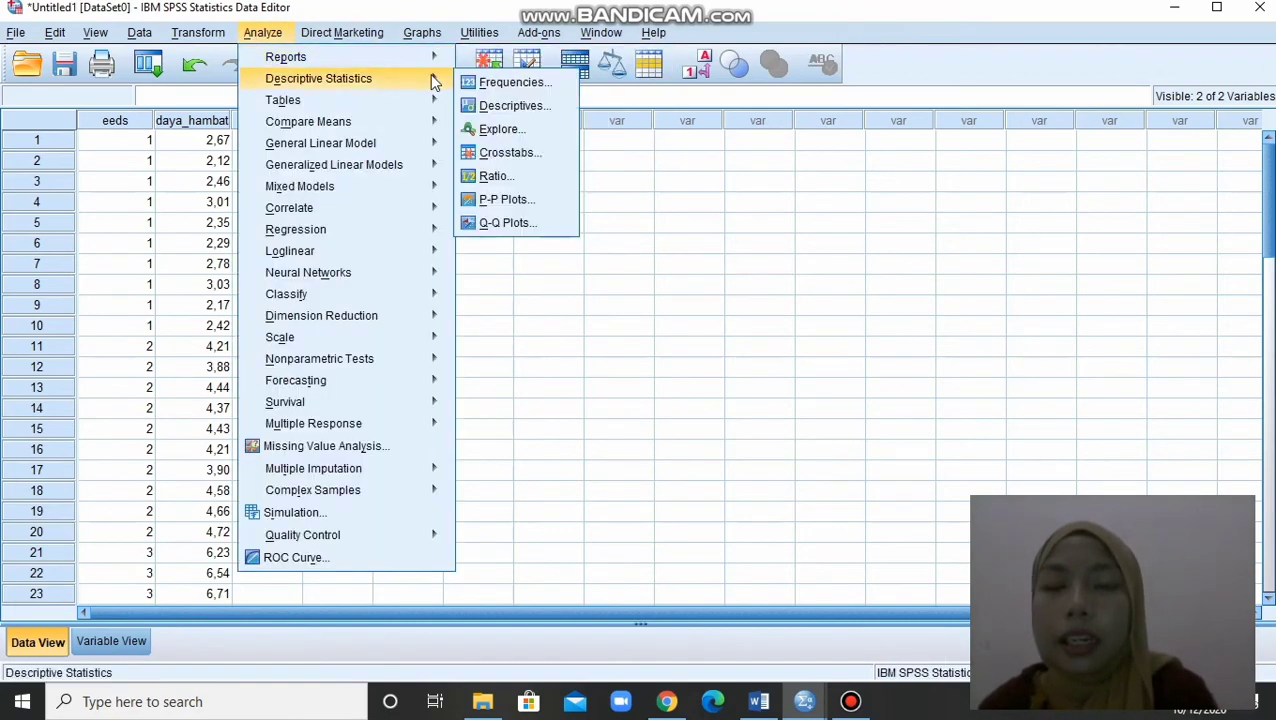
left_click(502, 131)
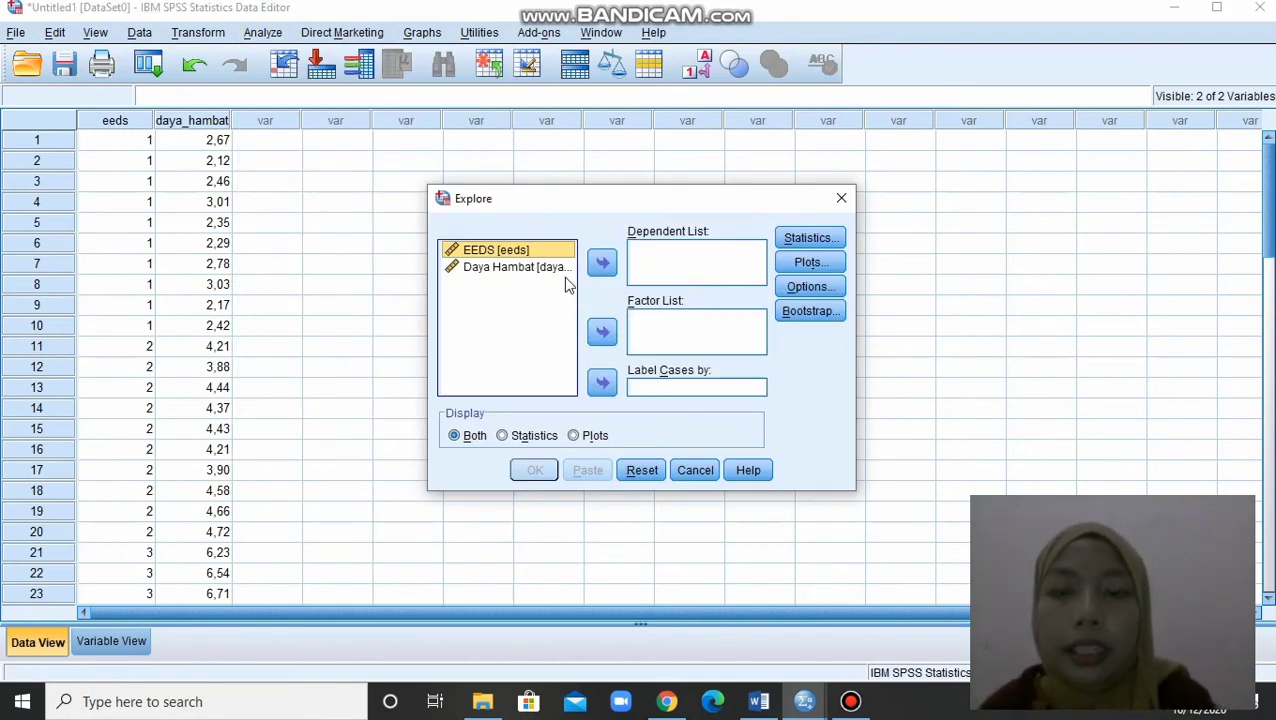
left_click(602, 332)
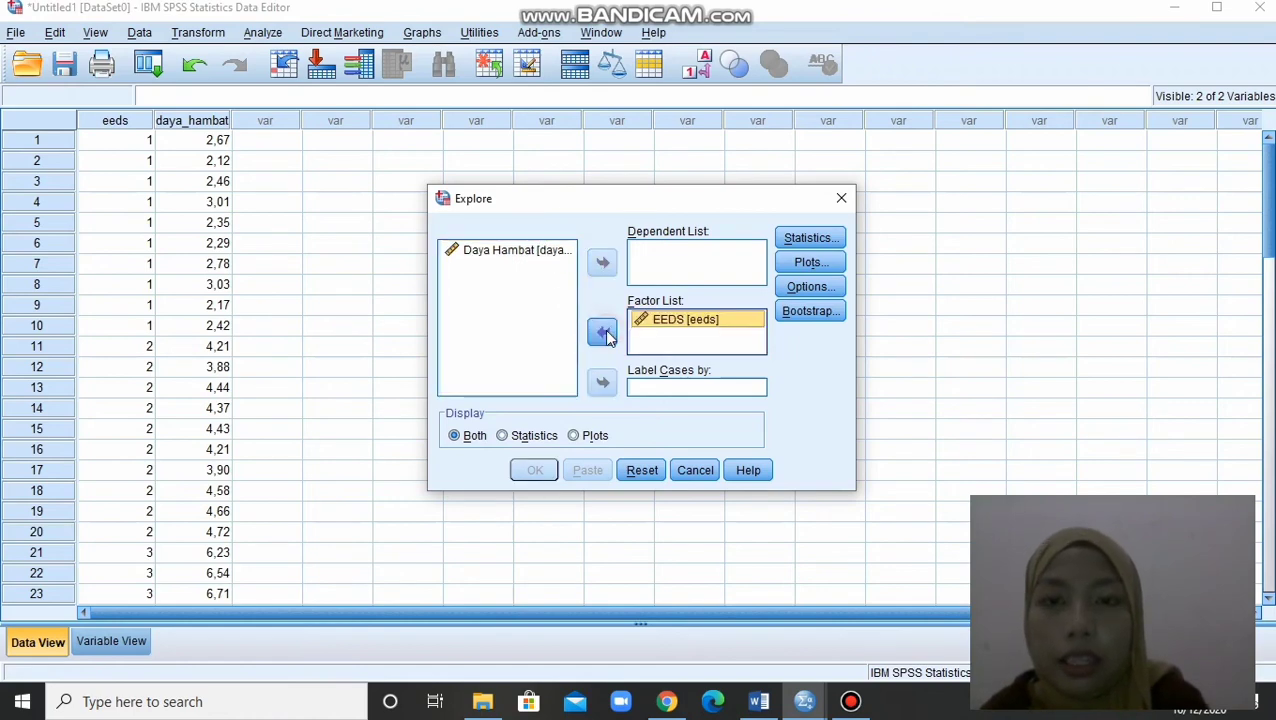
left_click(562, 252)
left_click(602, 263)
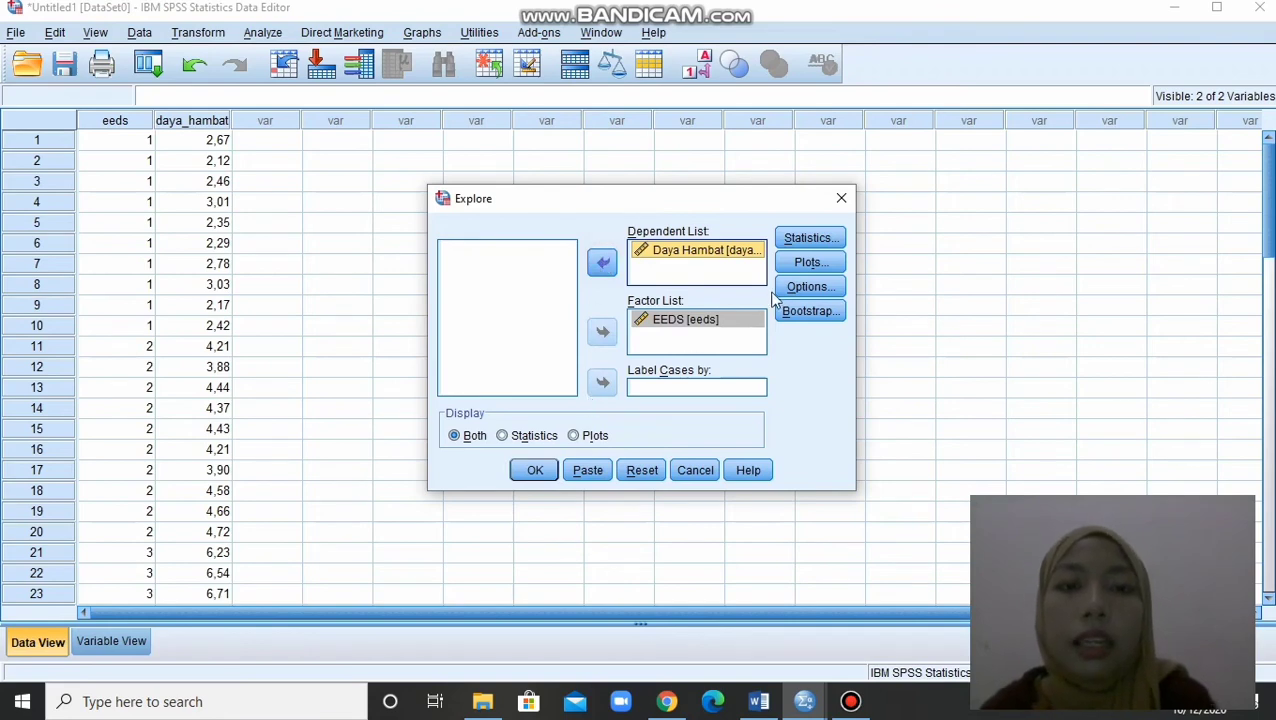
Run Explore with stem-and-leaf off, boxplots set to None and the Levene test set to Power estimation.
left_click(800, 259)
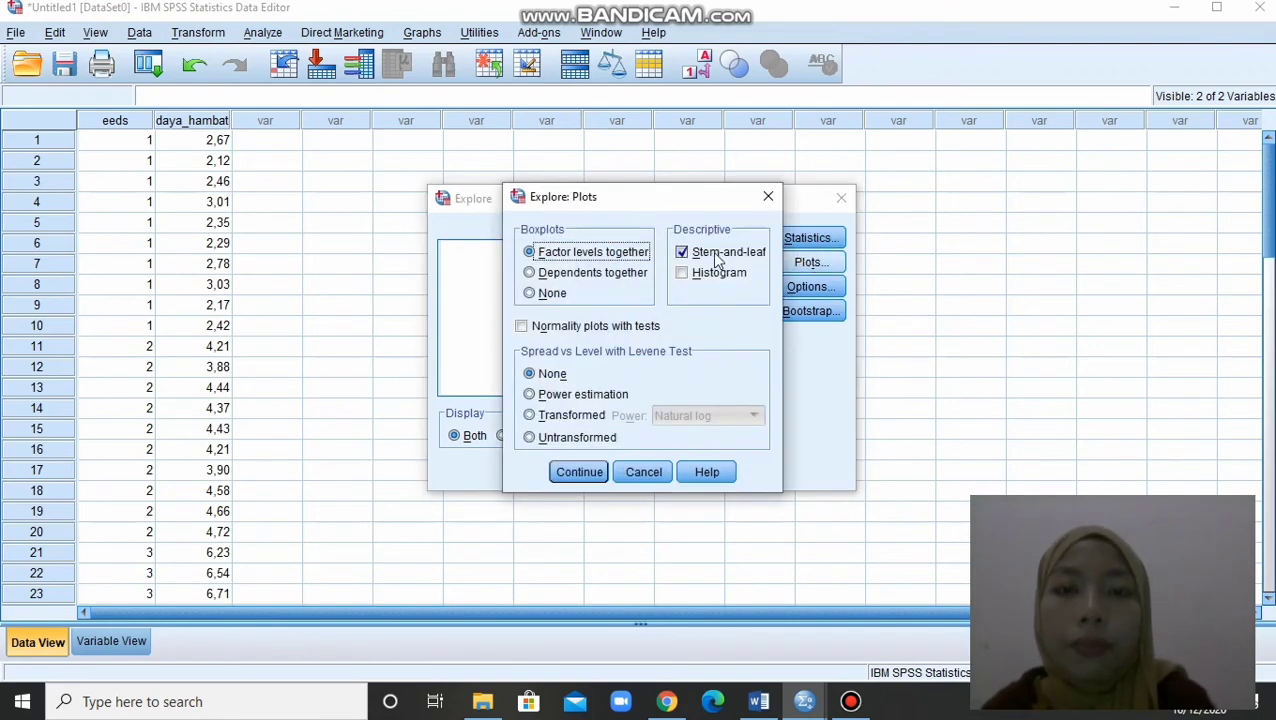
left_click(686, 258)
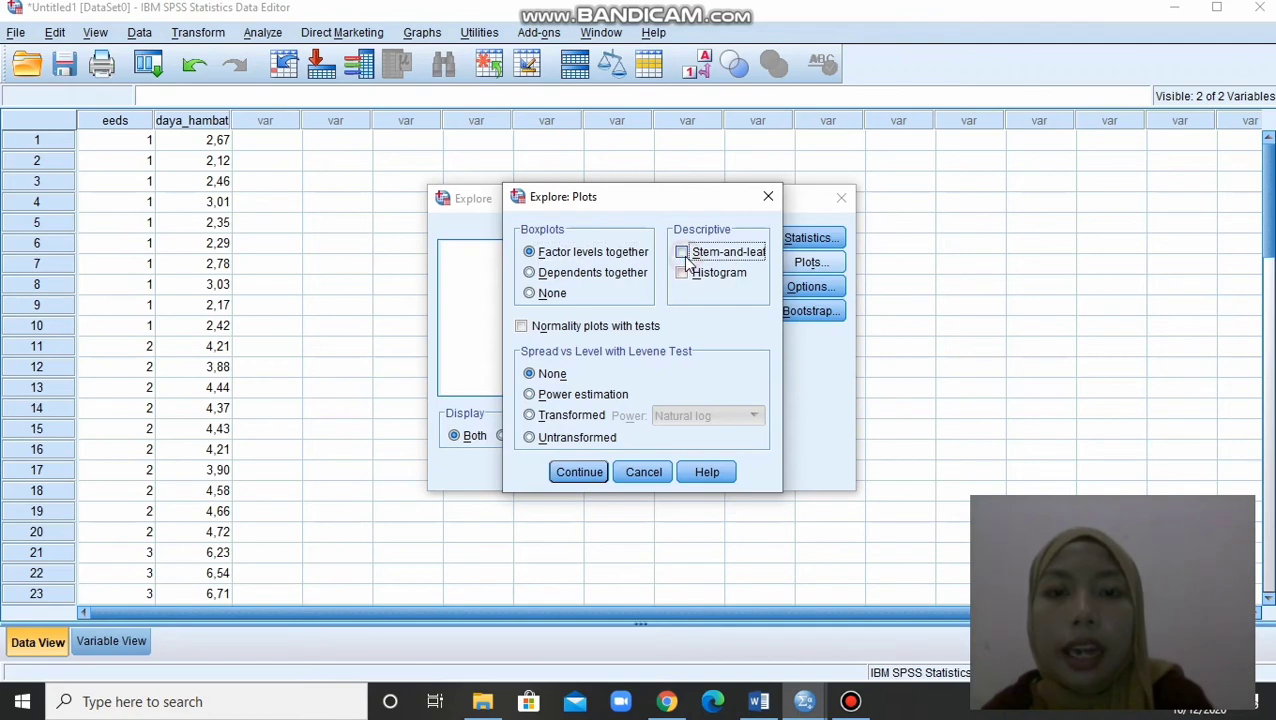
left_click(531, 292)
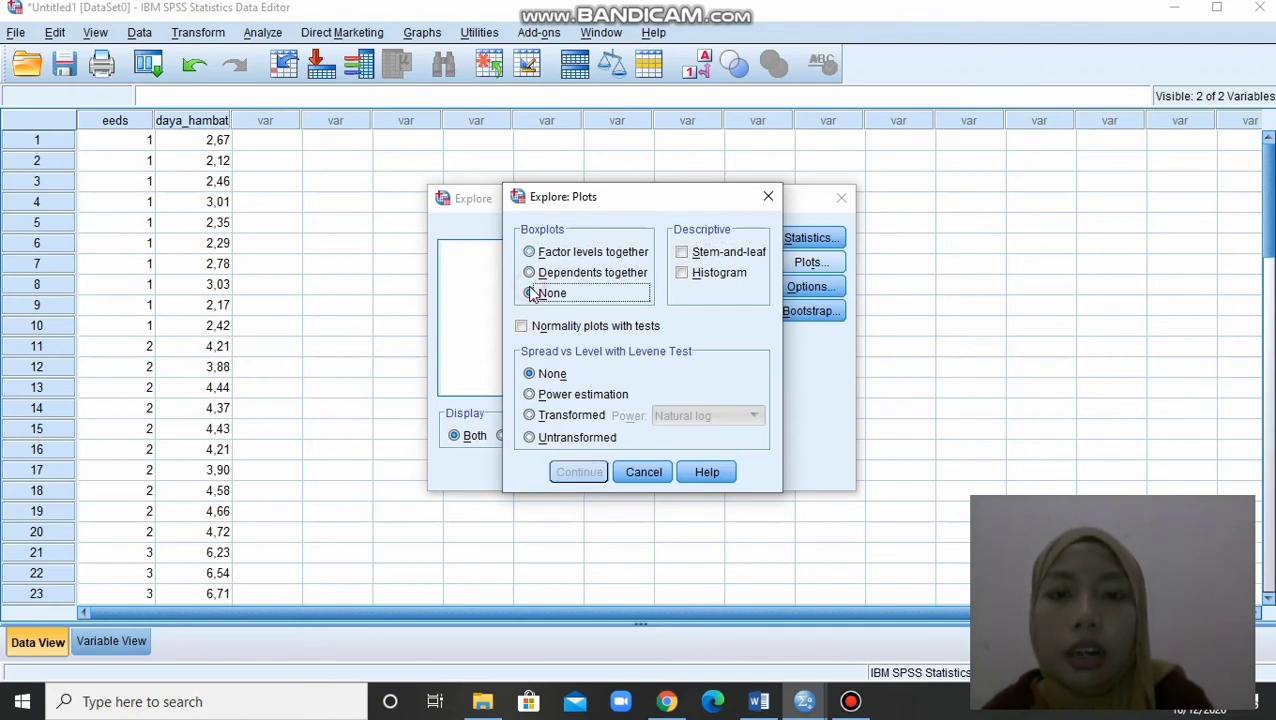
left_click(530, 395)
left_click(579, 473)
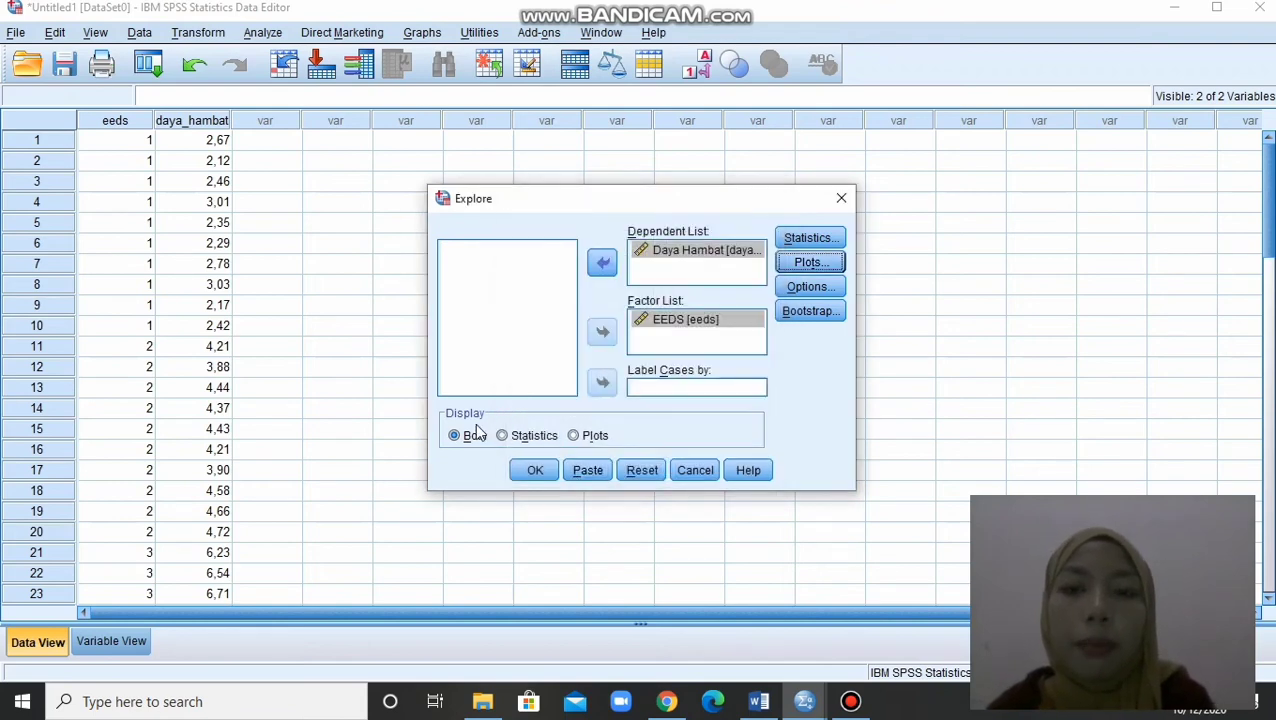
left_click(535, 470)
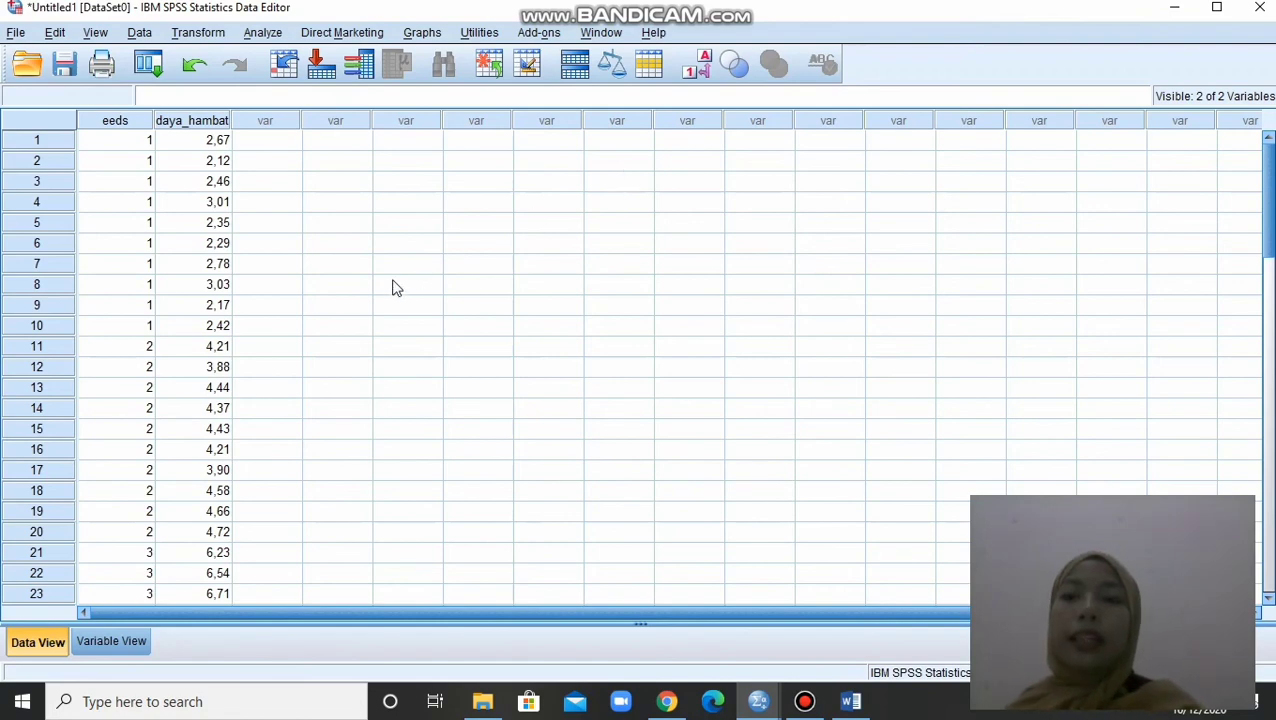
Review the definitions of the eeds and daya_hambat variables and return to the data values.
left_click(127, 643)
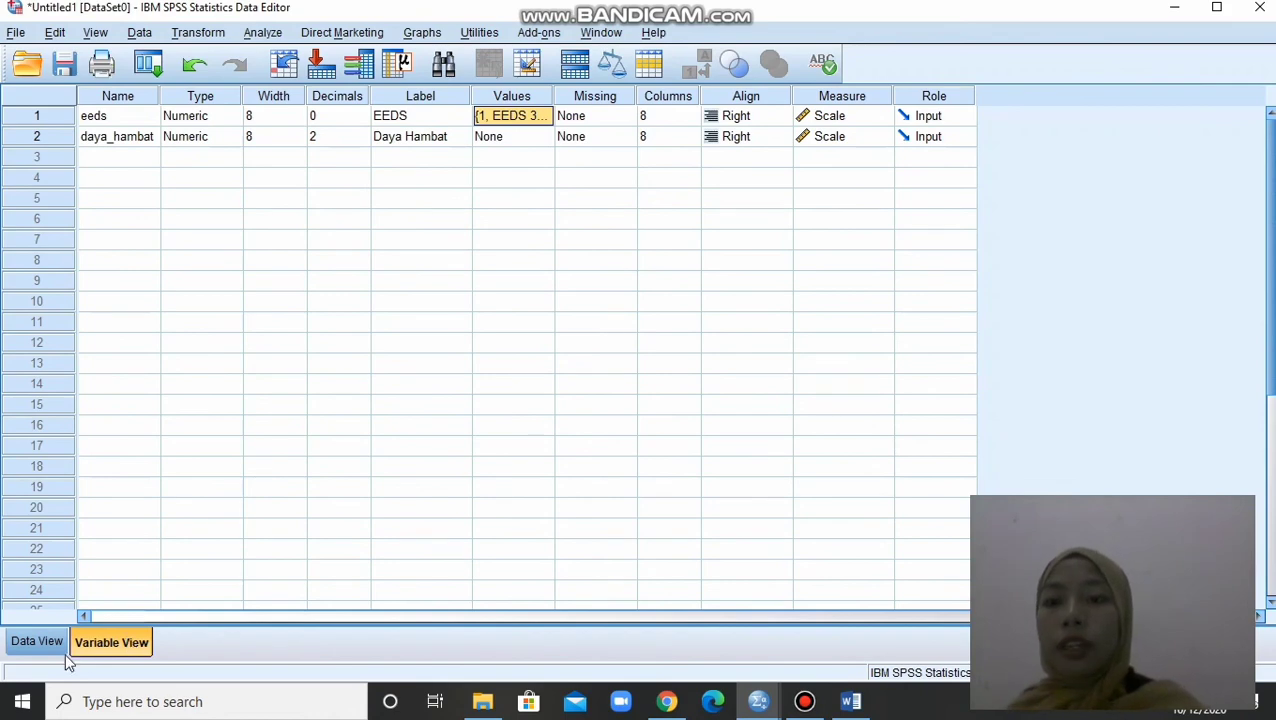
left_click(28, 652)
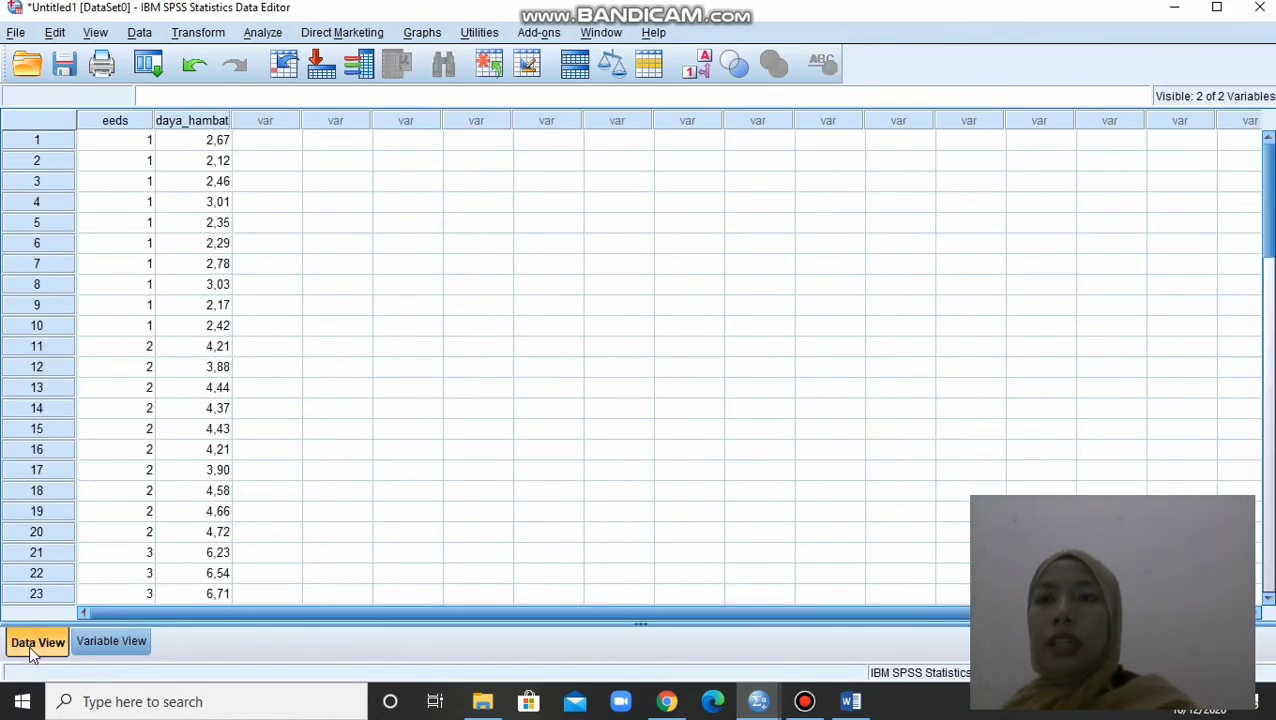
Run a legacy nonparametric Kruskal-Wallis H test for K independent samples on Daya Hambat, grouped by eeds with range 1 to 5.
left_click(263, 34)
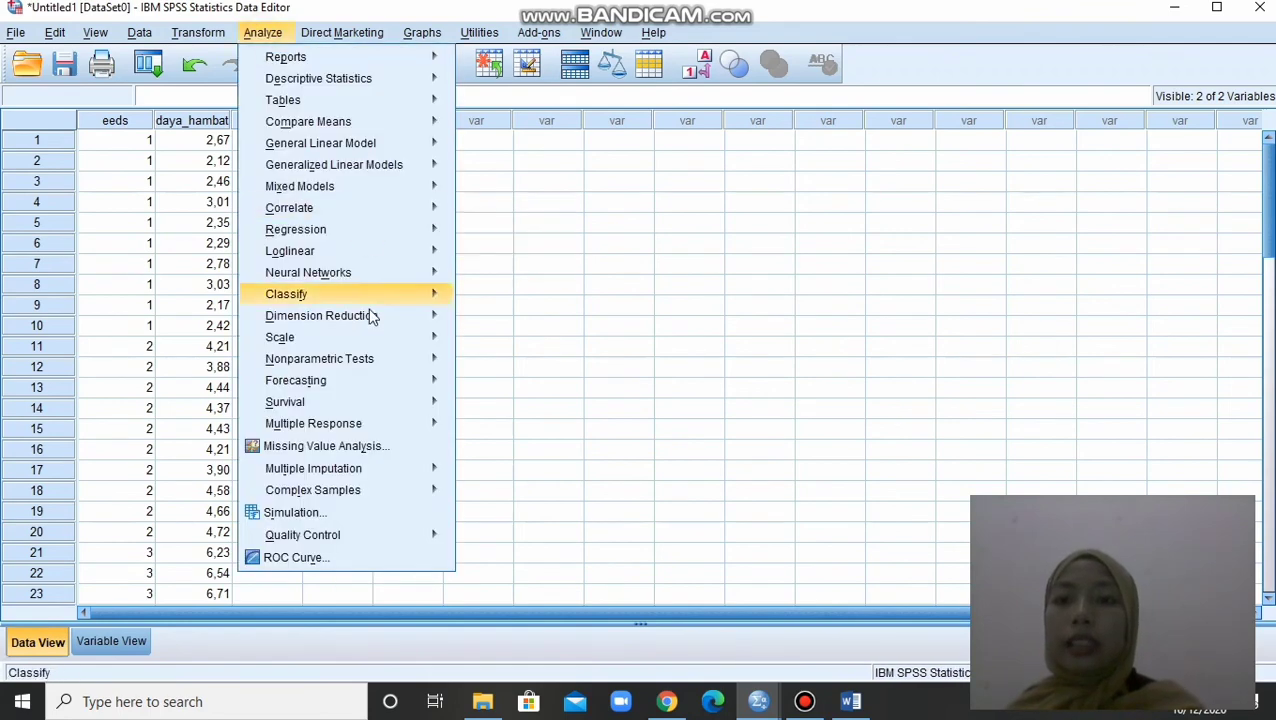
mouse_move(384, 362)
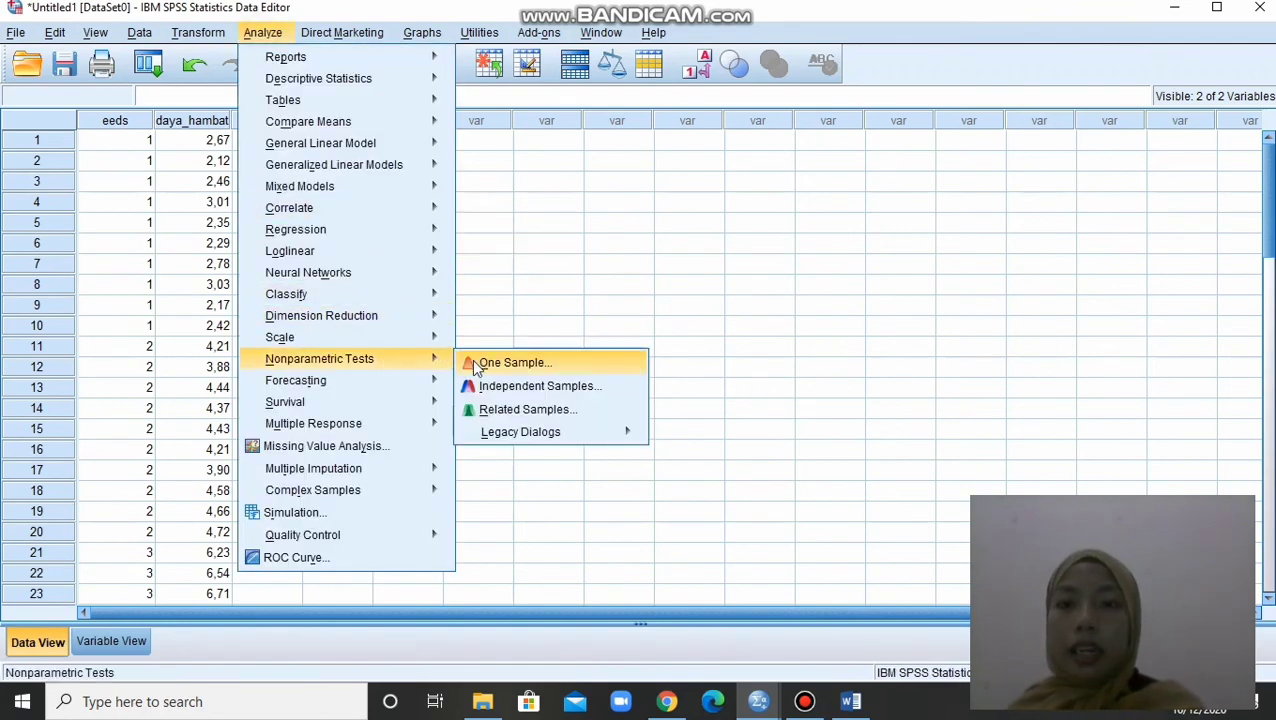
mouse_move(607, 425)
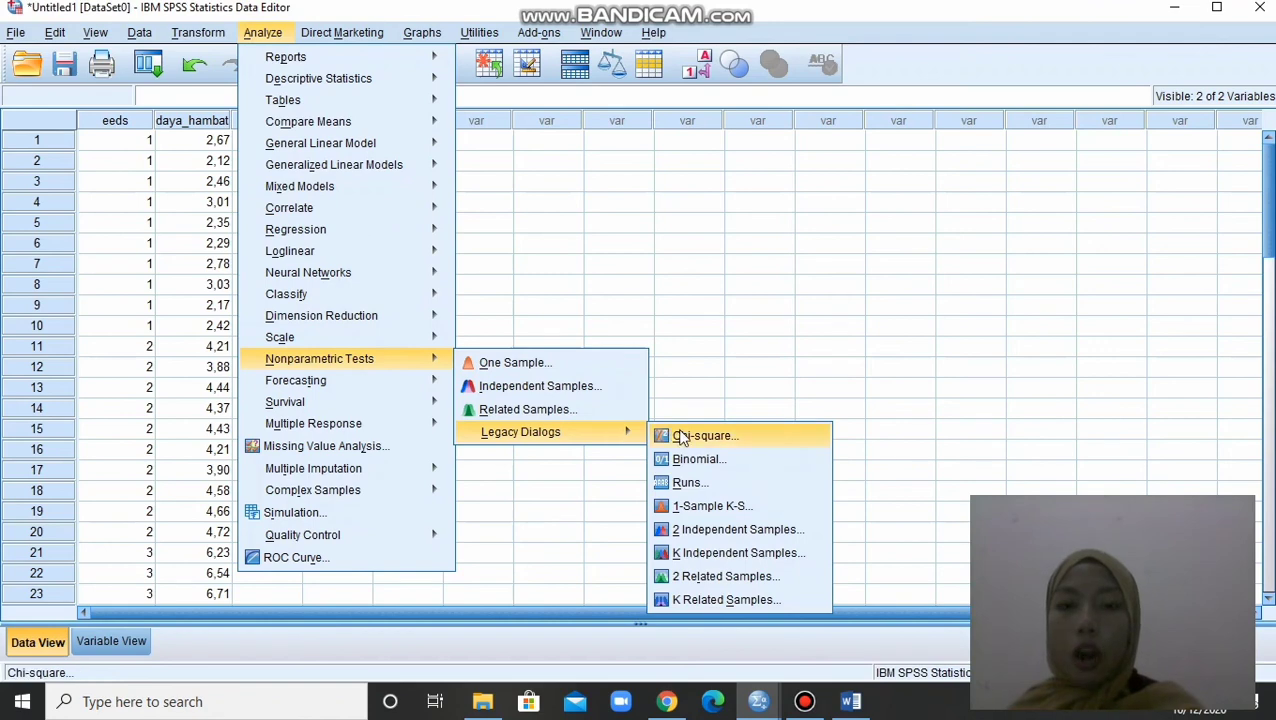
left_click(718, 553)
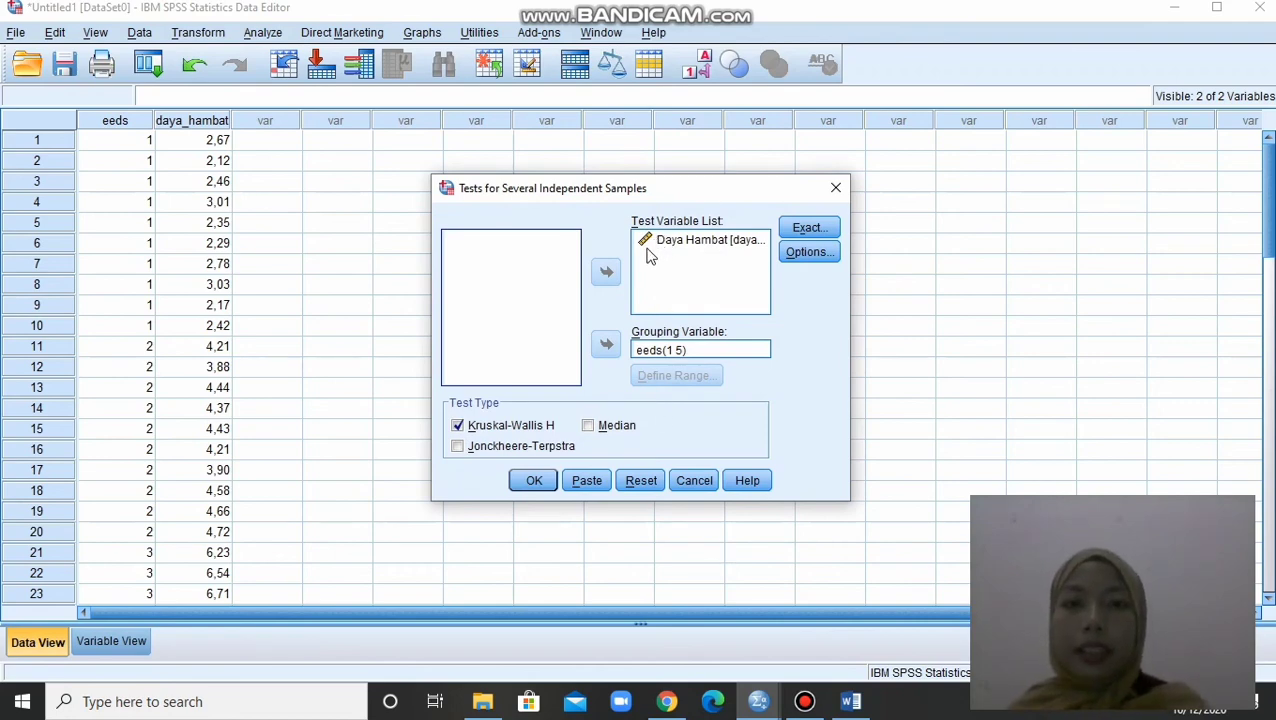
left_click(653, 352)
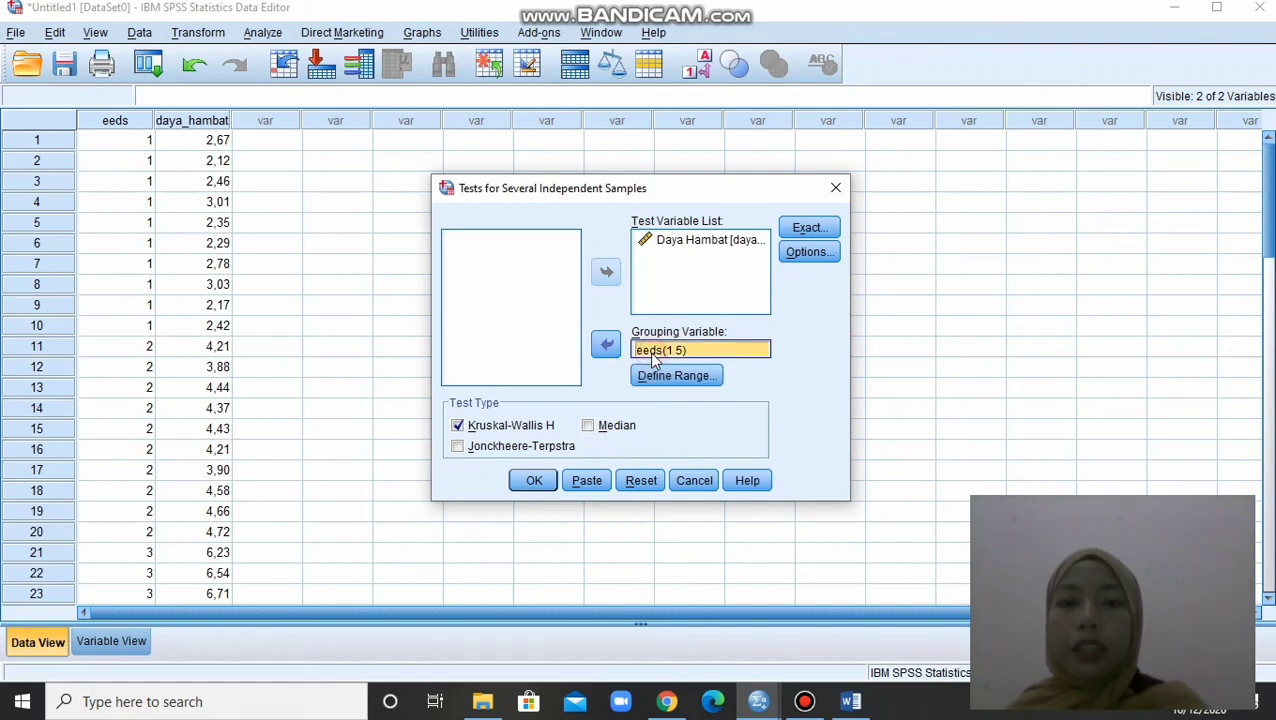
left_click(650, 374)
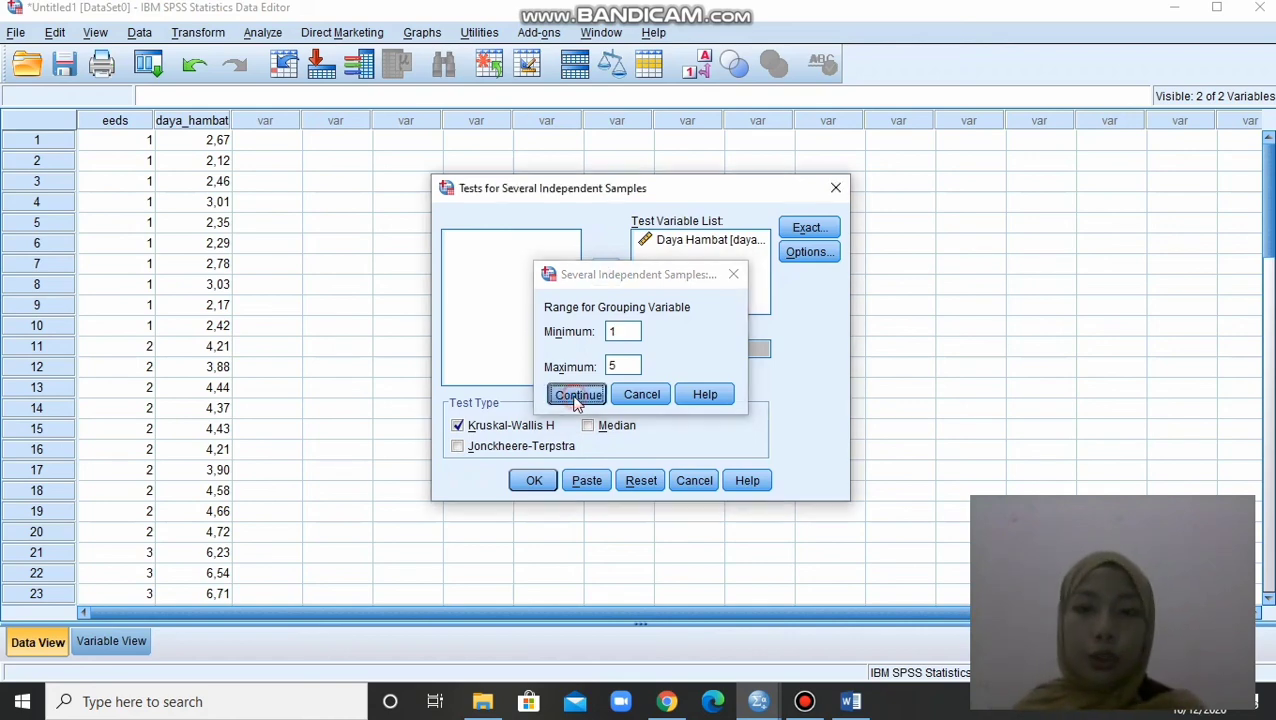
left_click(577, 395)
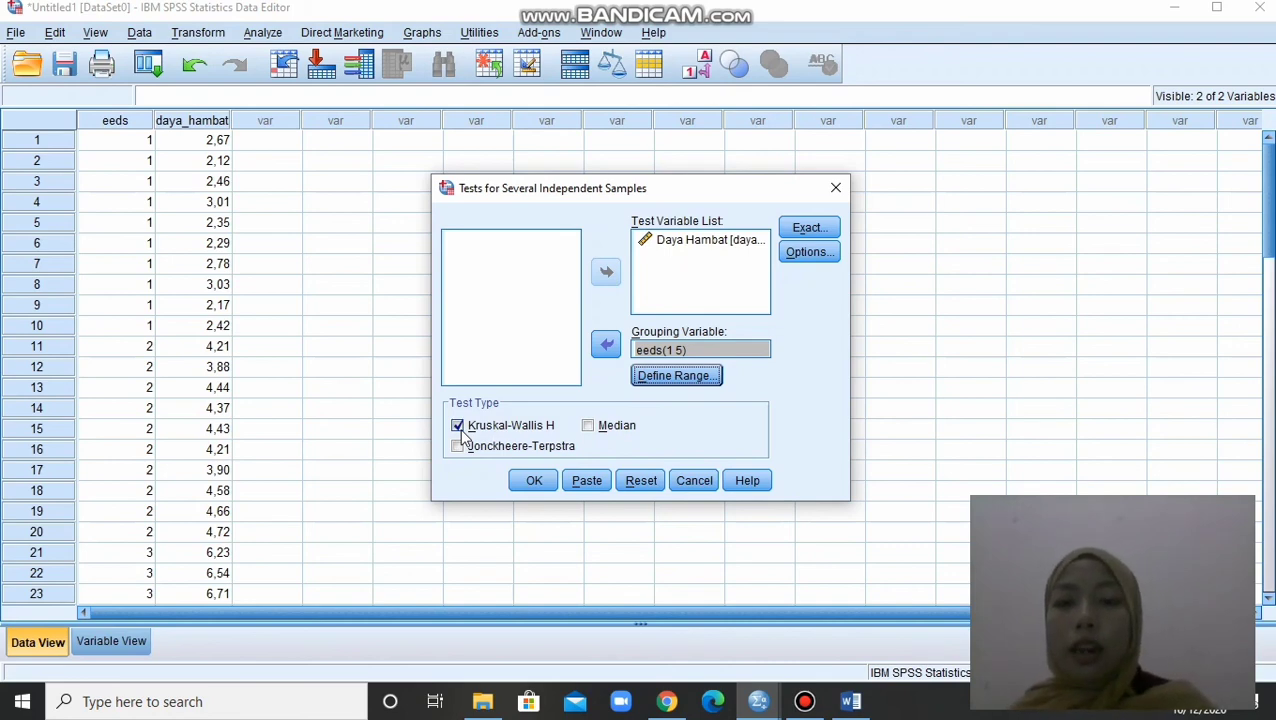
left_click(536, 480)
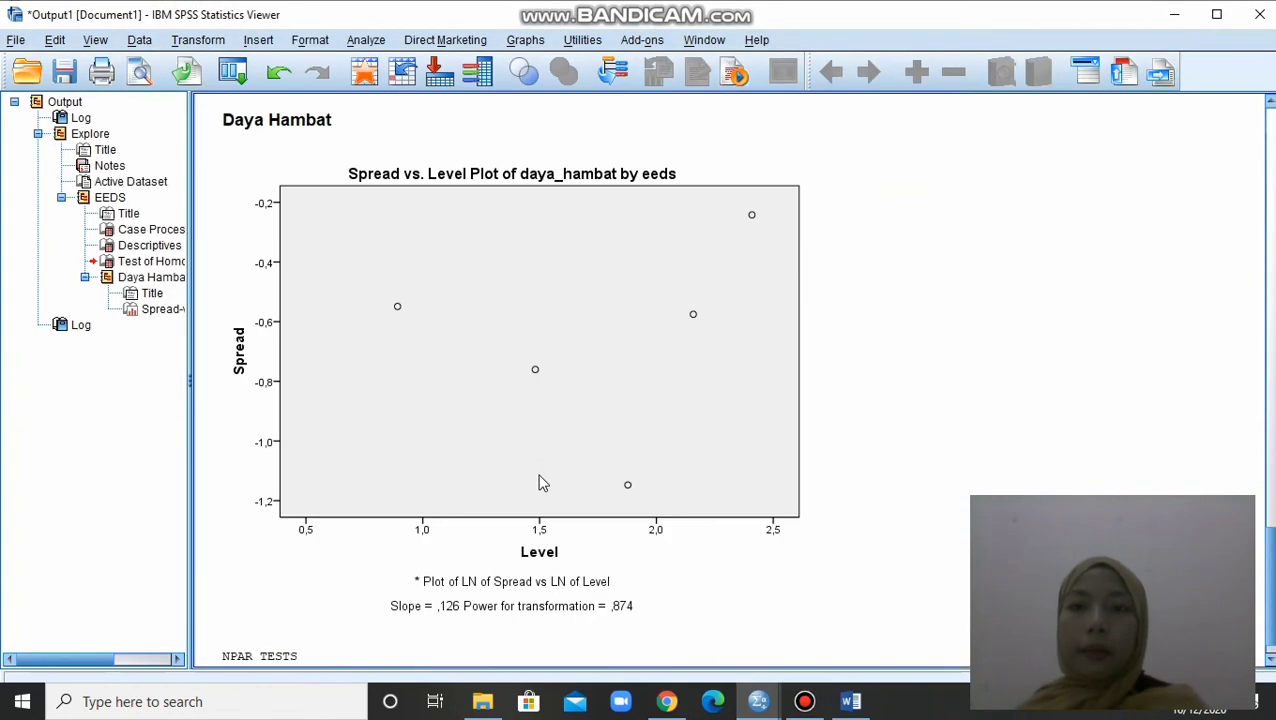